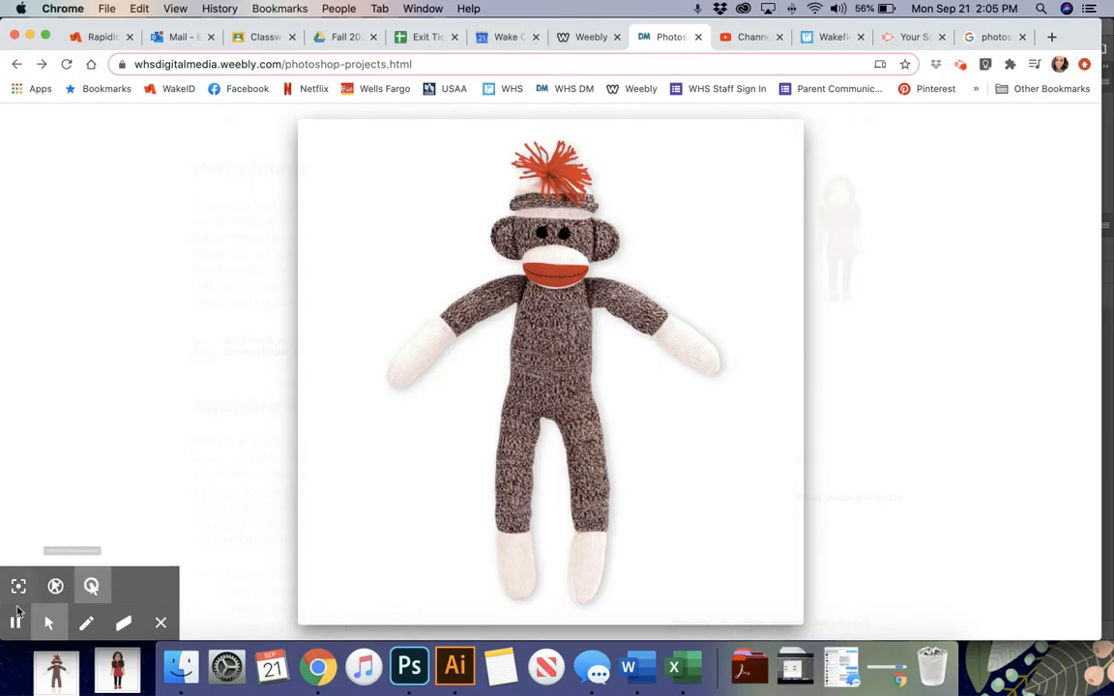
# Step: Close the enlarged sock monkey picture to view the Warp Images assignment with its monkey and doll images
pyautogui.click(91, 586)
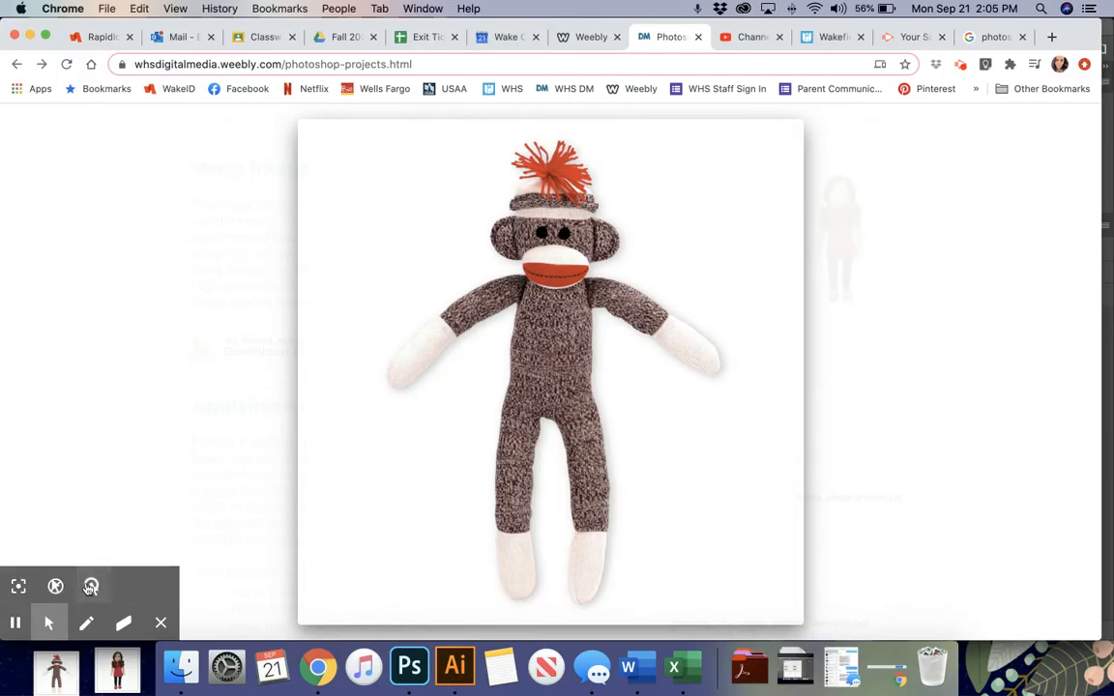
pyautogui.click(20, 587)
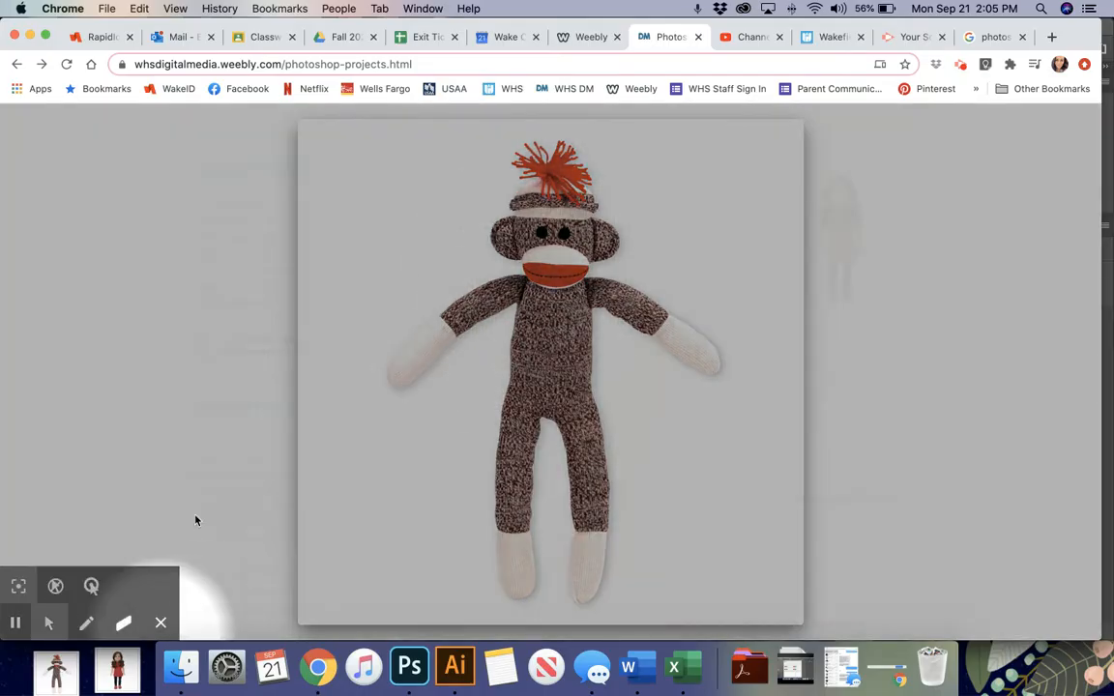
pyautogui.click(211, 405)
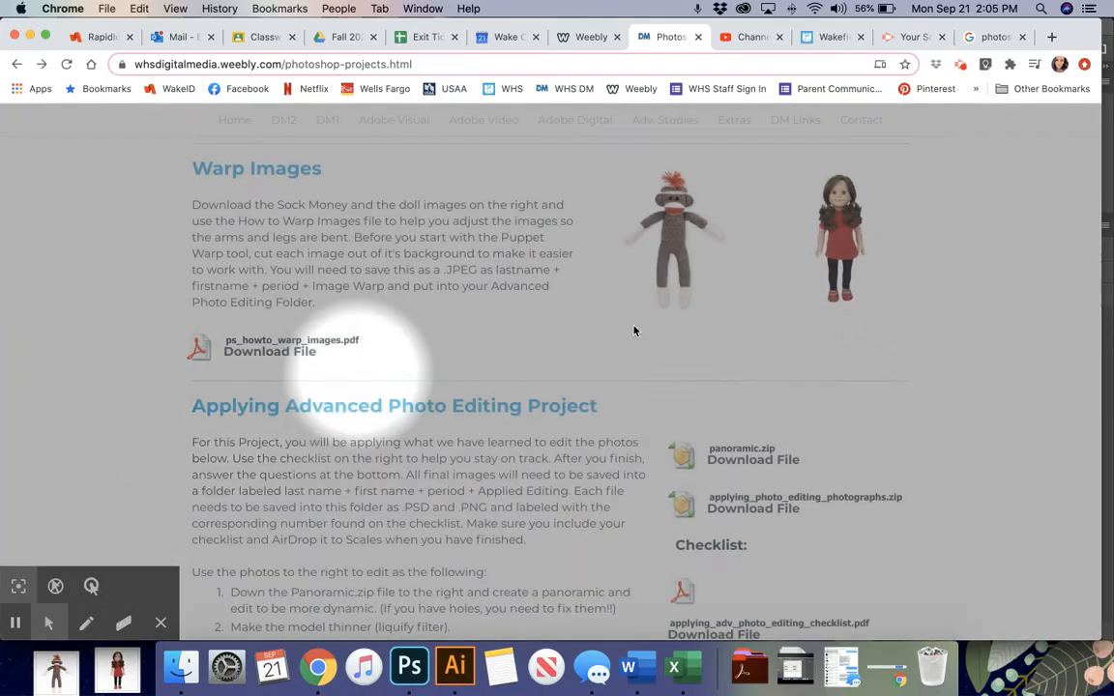
pyautogui.click(848, 229)
pyautogui.moveTo(171, 546)
pyautogui.click(19, 587)
pyautogui.click(263, 382)
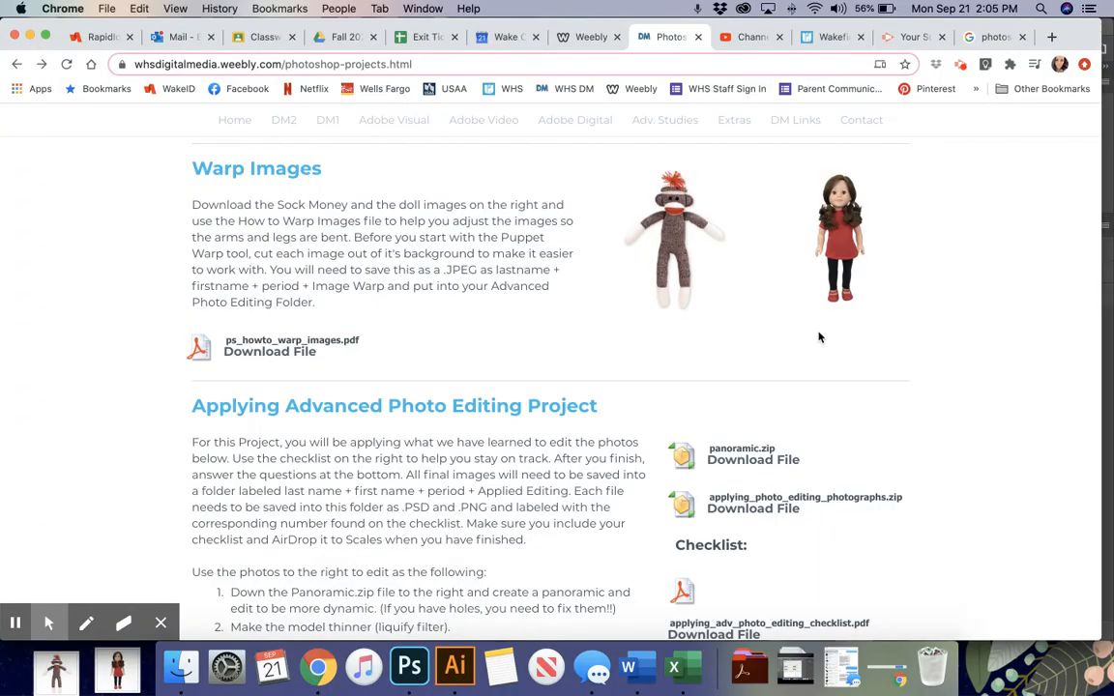
# Step: Switch to Photoshop and unlock the Background layer of the sock monkey photo
pyautogui.click(409, 667)
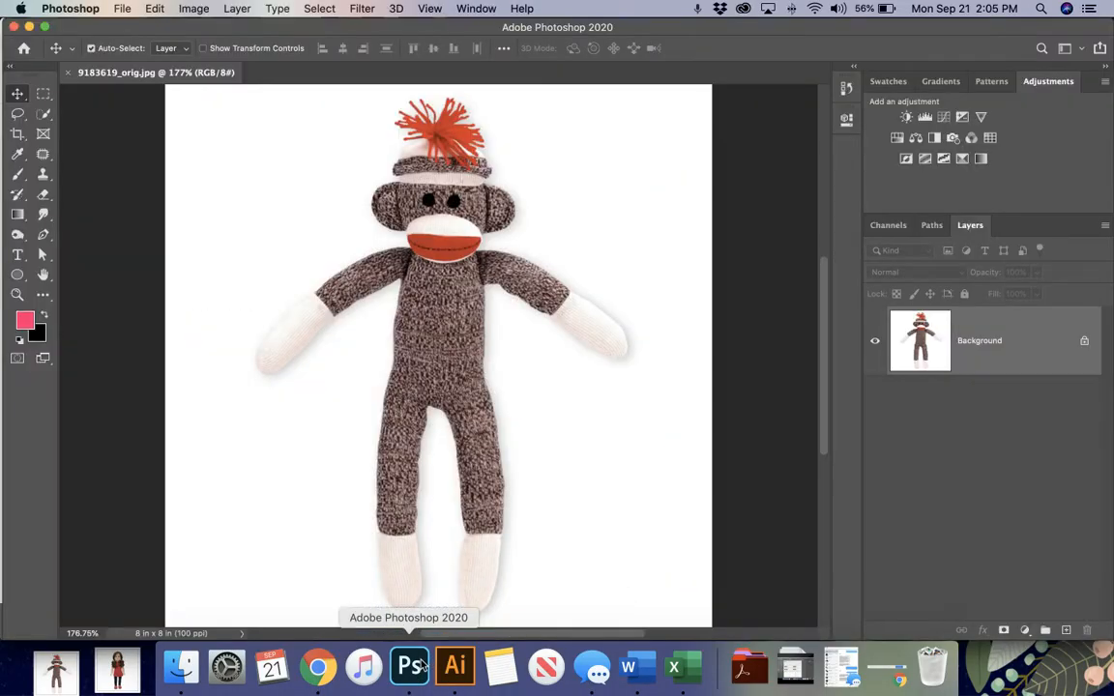
pyautogui.click(43, 28)
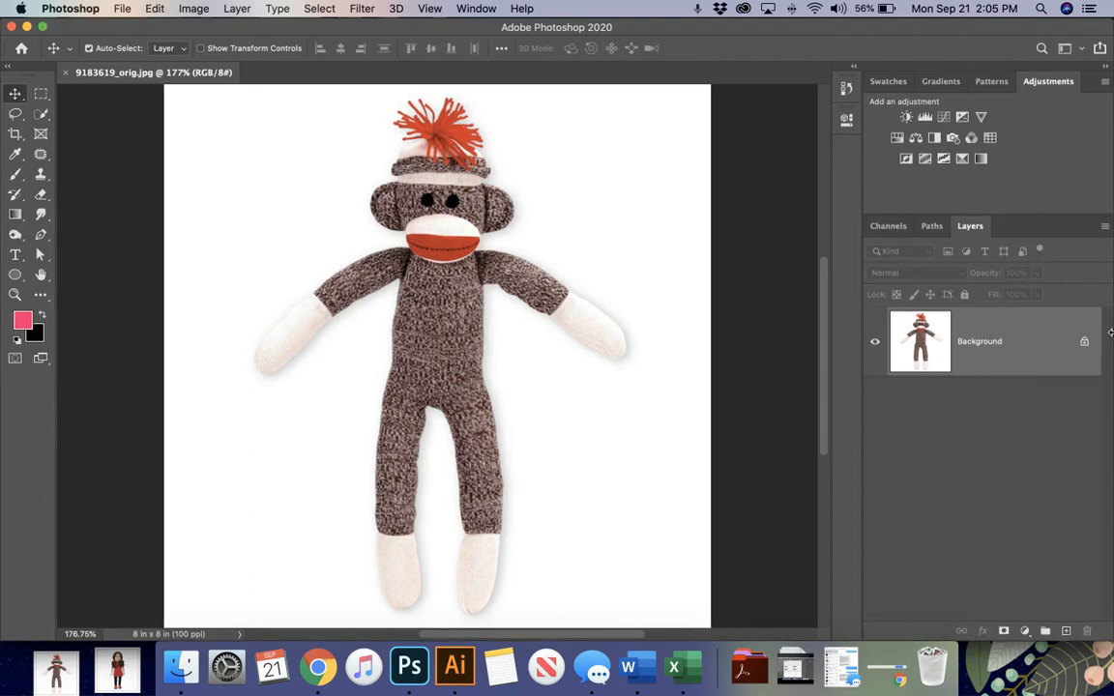
pyautogui.click(1085, 344)
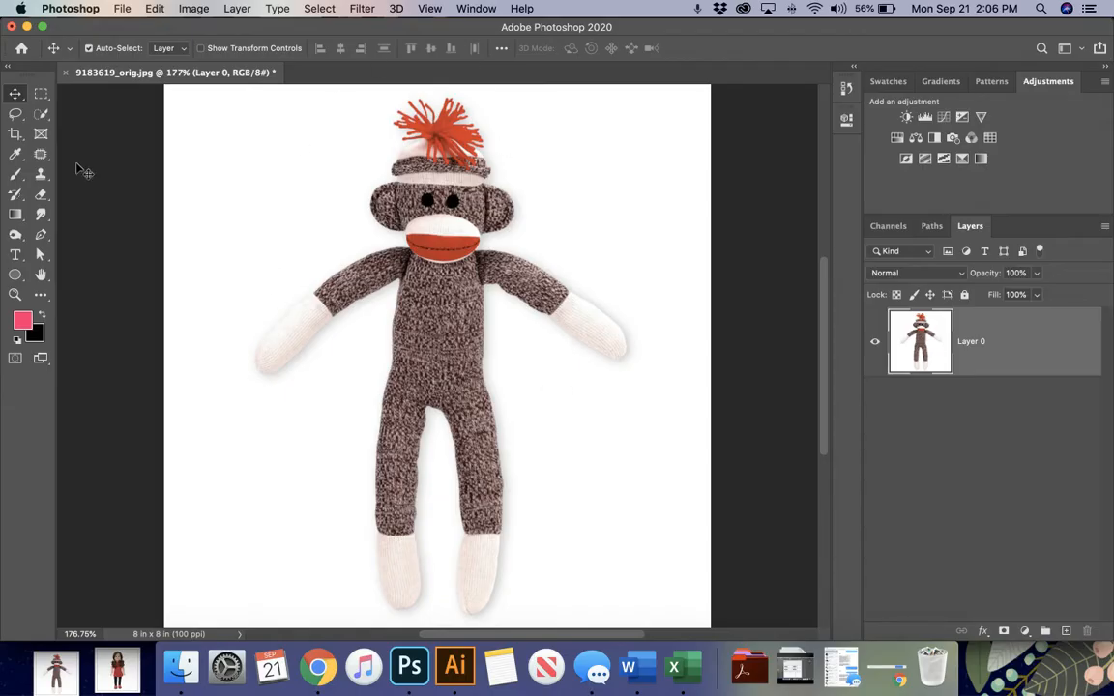
# Step: Try to select the white background around the sock monkey with the Magic Wand Tool
pyautogui.click(41, 113)
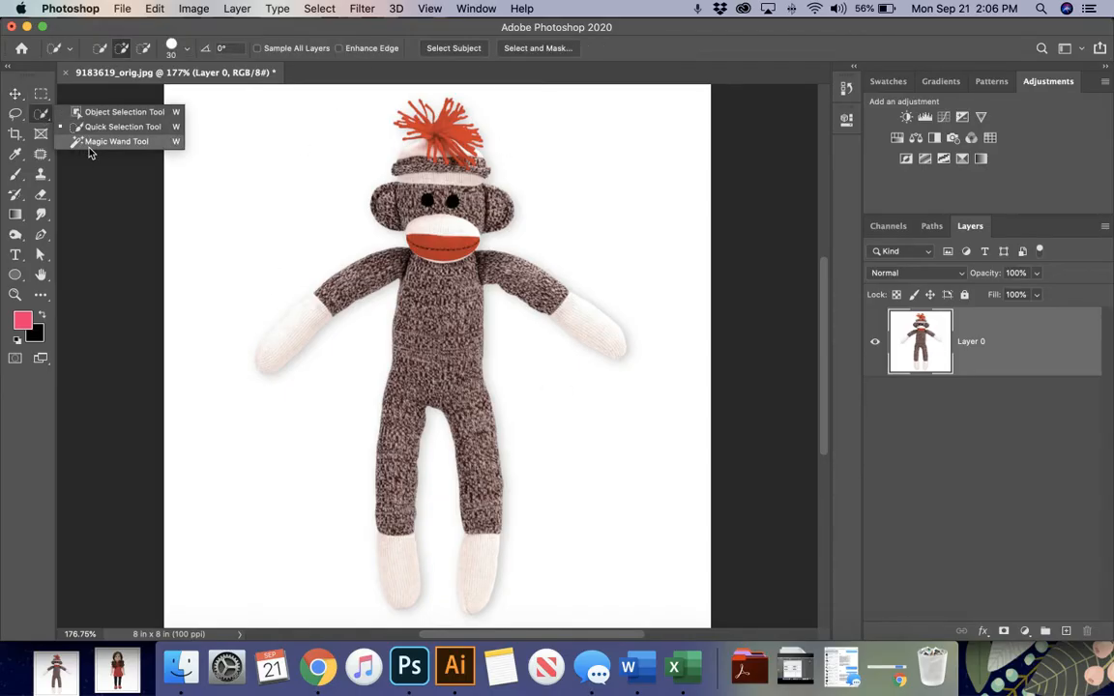
pyautogui.click(114, 143)
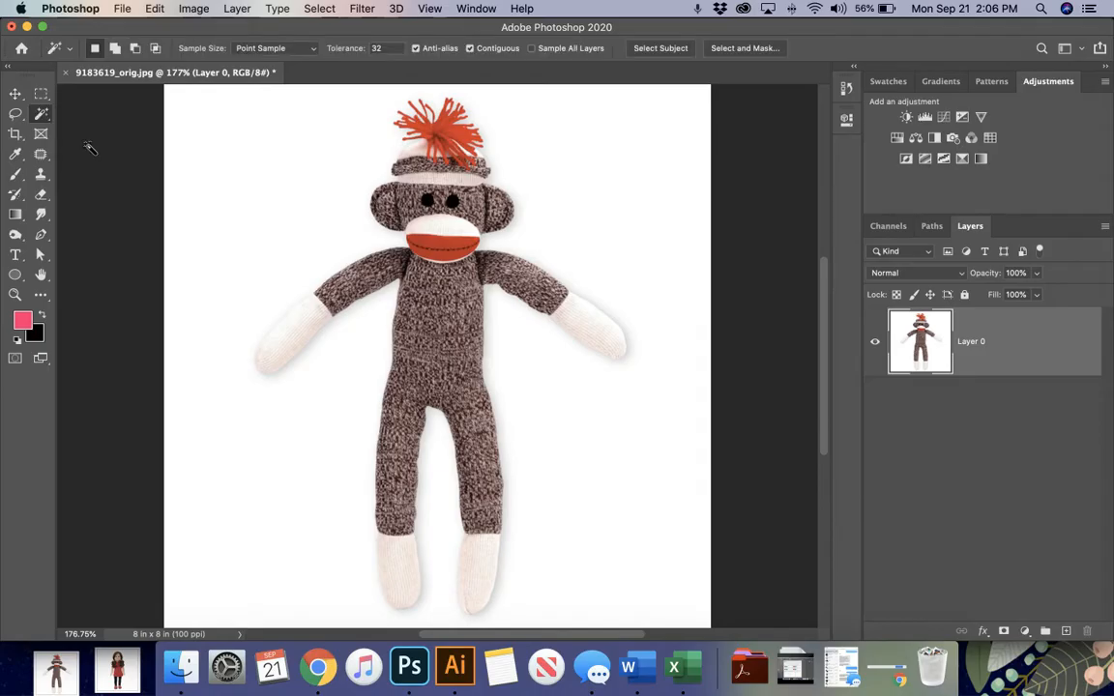
pyautogui.click(319, 217)
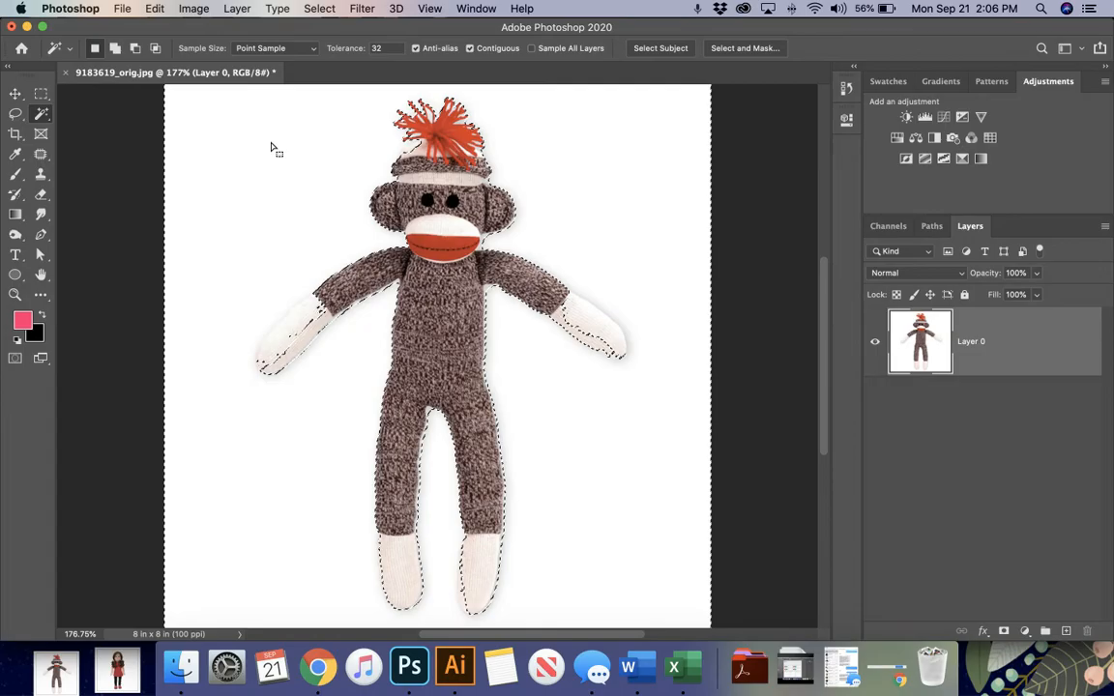
# Step: Clear the current selection and select the whole sock monkey with the Object Selection Tool in Rectangle mode
pyautogui.rightClick(41, 113)
pyautogui.click(81, 113)
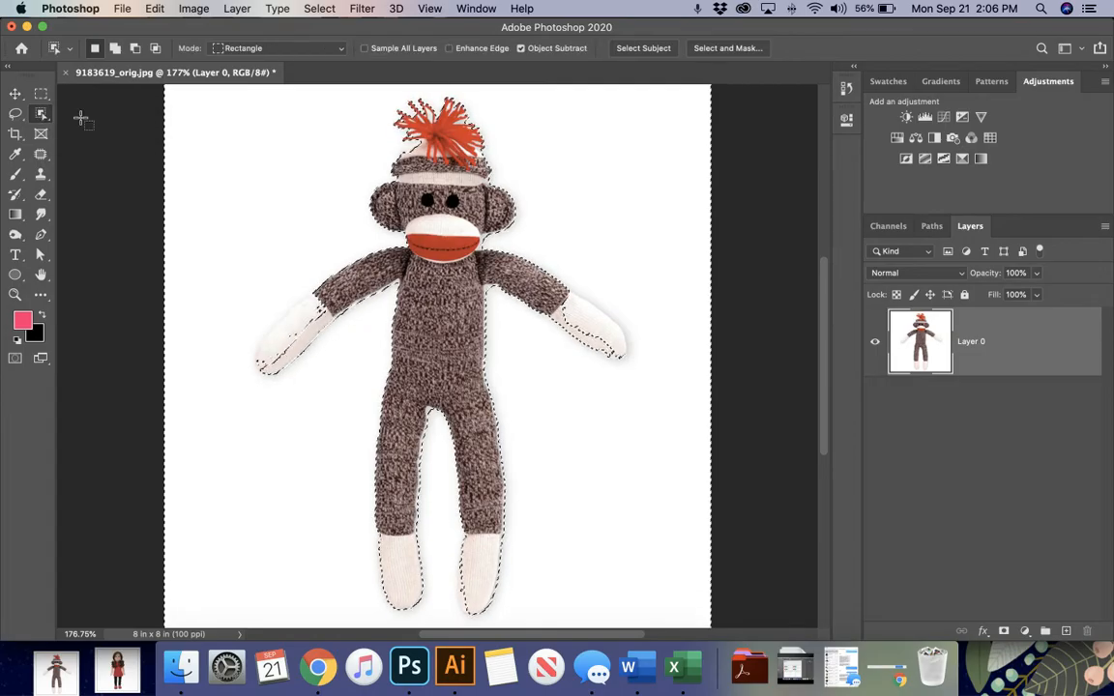
pyautogui.click(248, 100)
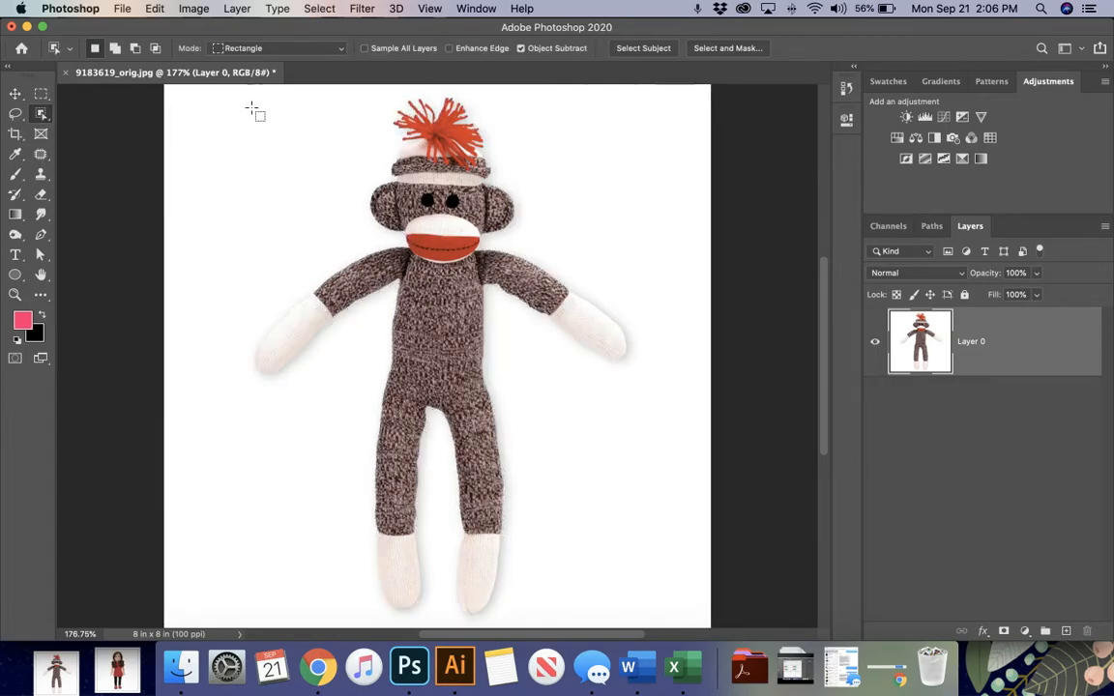
pyautogui.moveTo(233, 94); pyautogui.dragTo(655, 627)
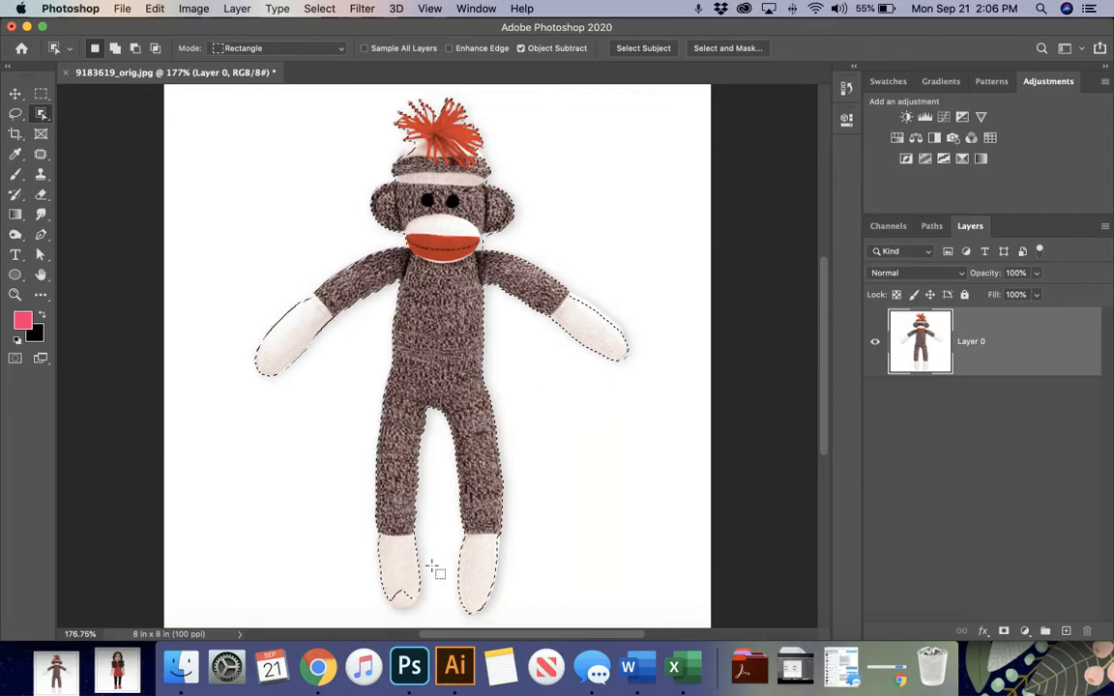
# Step: Refine the monkey selection in Quick Mask by erasing the mask over the feet, then return to the normal selection
pyautogui.press('q')
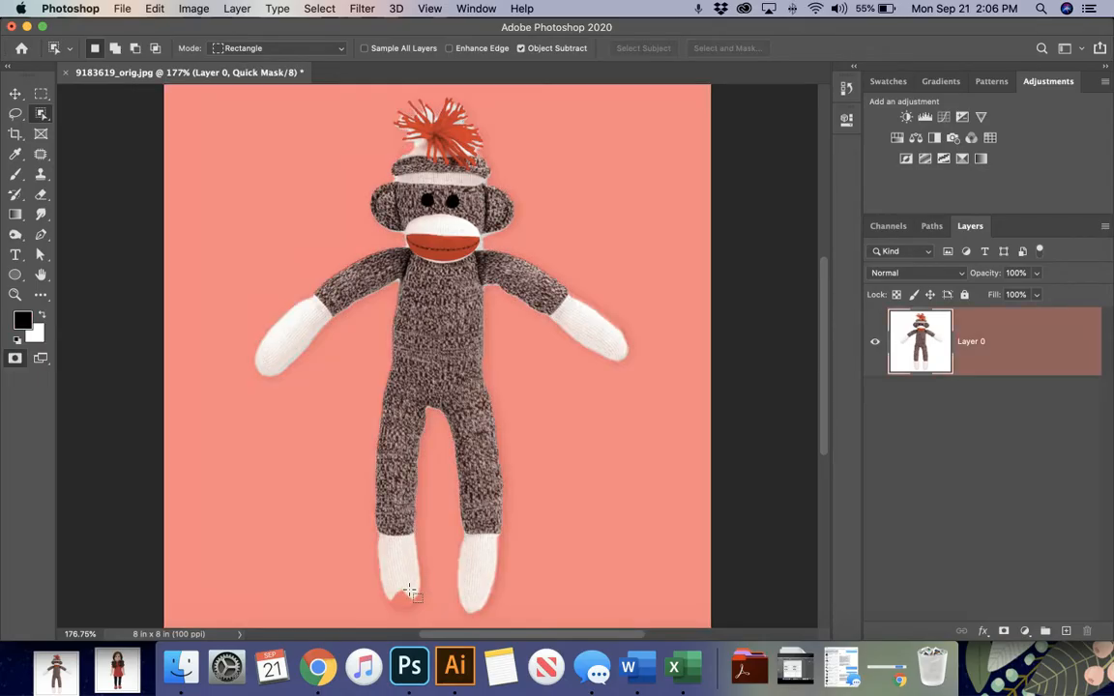
pyautogui.press('b')
pyautogui.press('e')
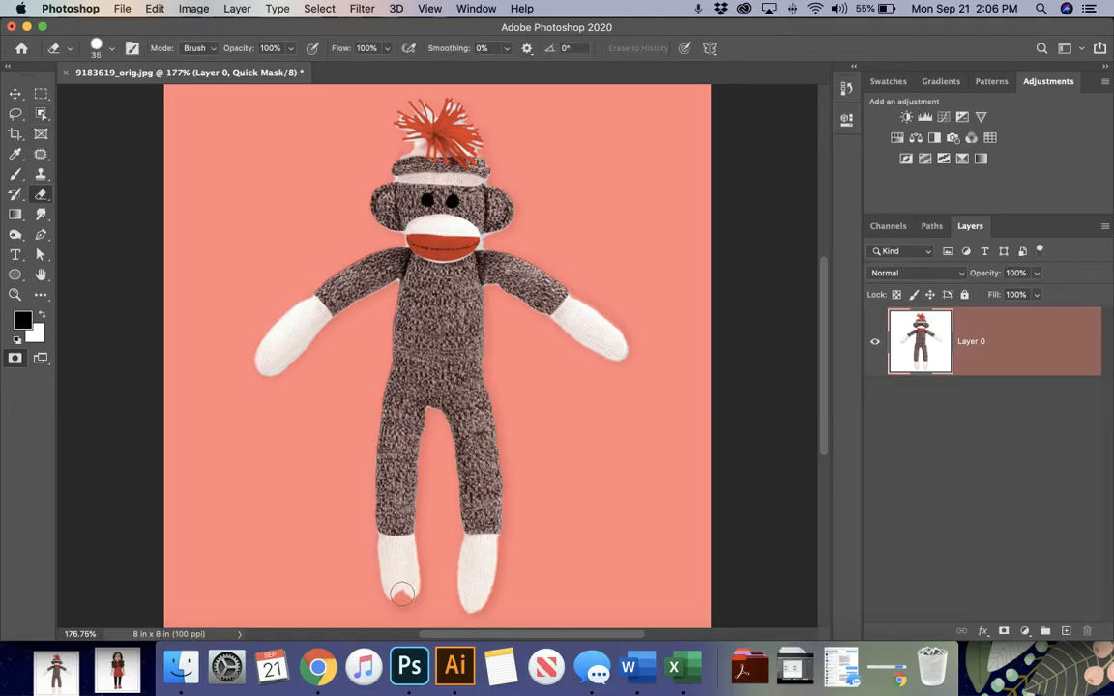
pyautogui.moveTo(406, 592)
pyautogui.mouseDown()
pyautogui.moveTo(389, 539)
pyautogui.moveTo(398, 587)
pyautogui.mouseUp()
pyautogui.moveTo(484, 540)
pyautogui.mouseDown()
pyautogui.moveTo(475, 600)
pyautogui.moveTo(484, 547)
pyautogui.mouseUp()
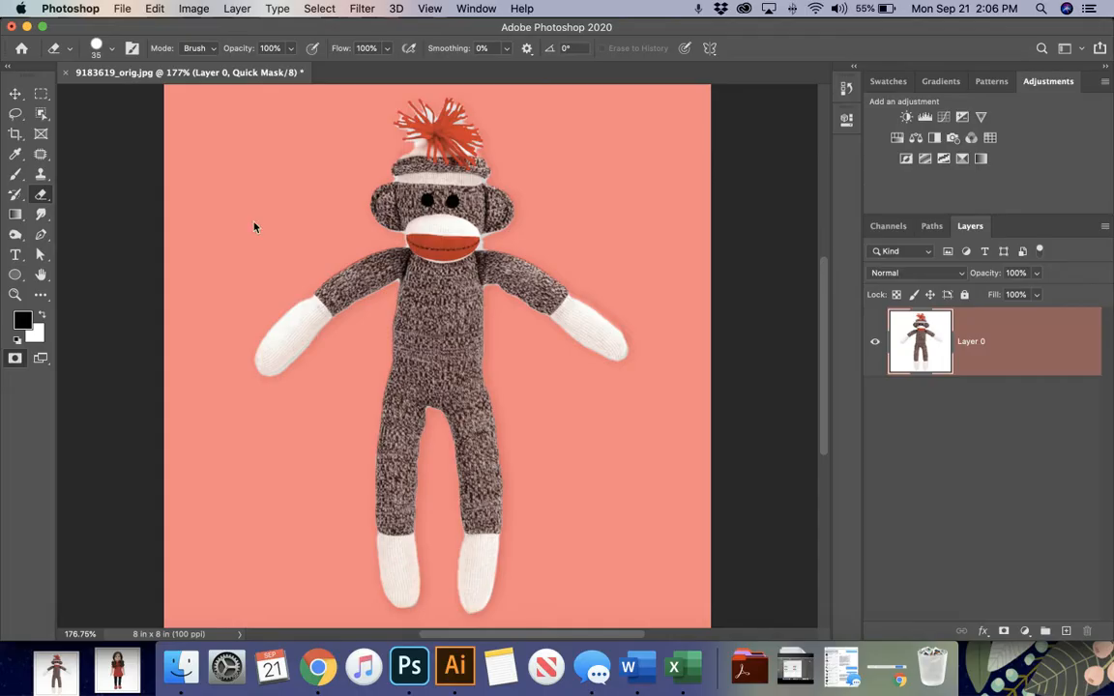
pyautogui.press('q')
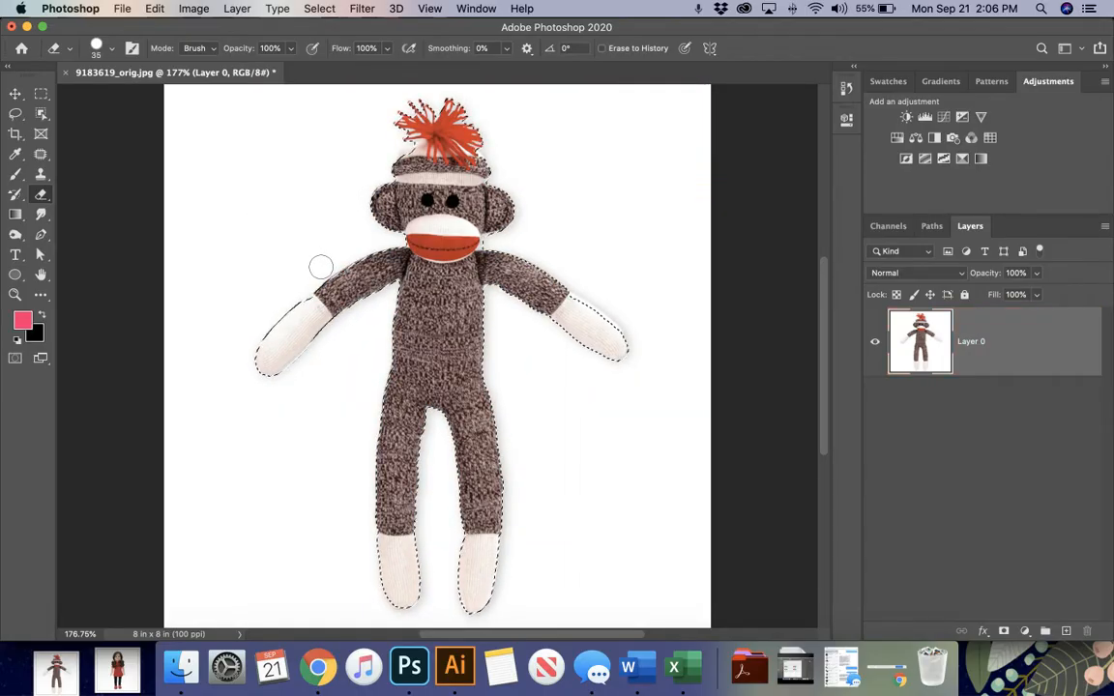
# Step: Invert the selection, delete the white background around the monkey and deselect
pyautogui.press('shift+super+i')
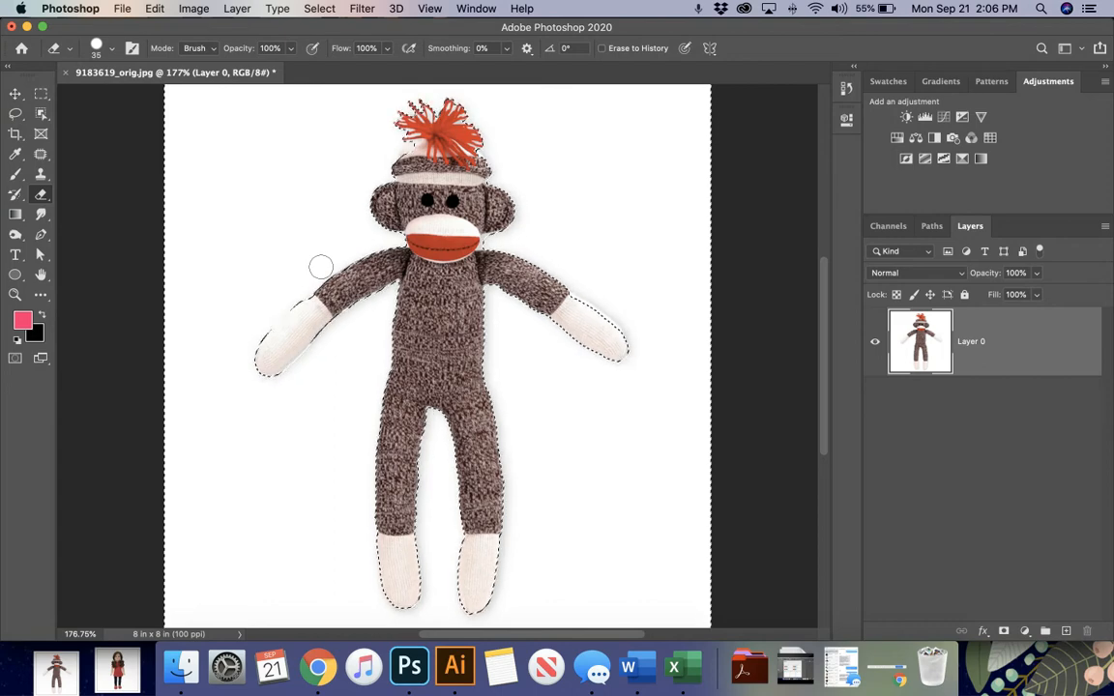
pyautogui.press('Delete')
pyautogui.press('super+d')
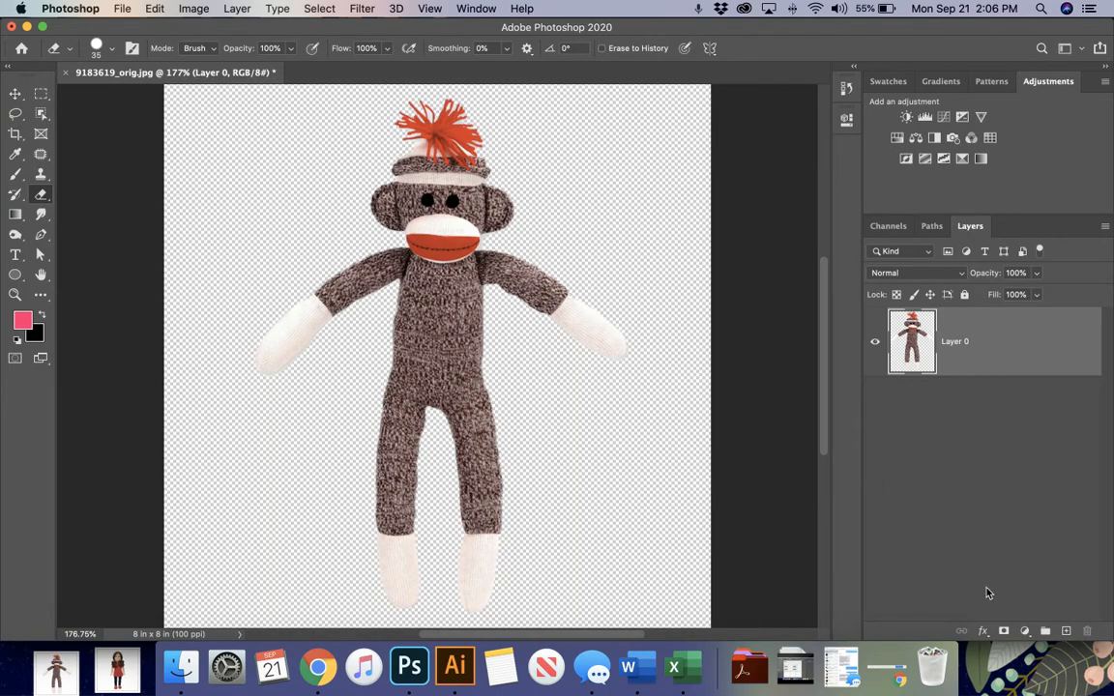
# Step: Add a blue Solid Color fill layer and place it beneath the monkey layer
pyautogui.click(1025, 631)
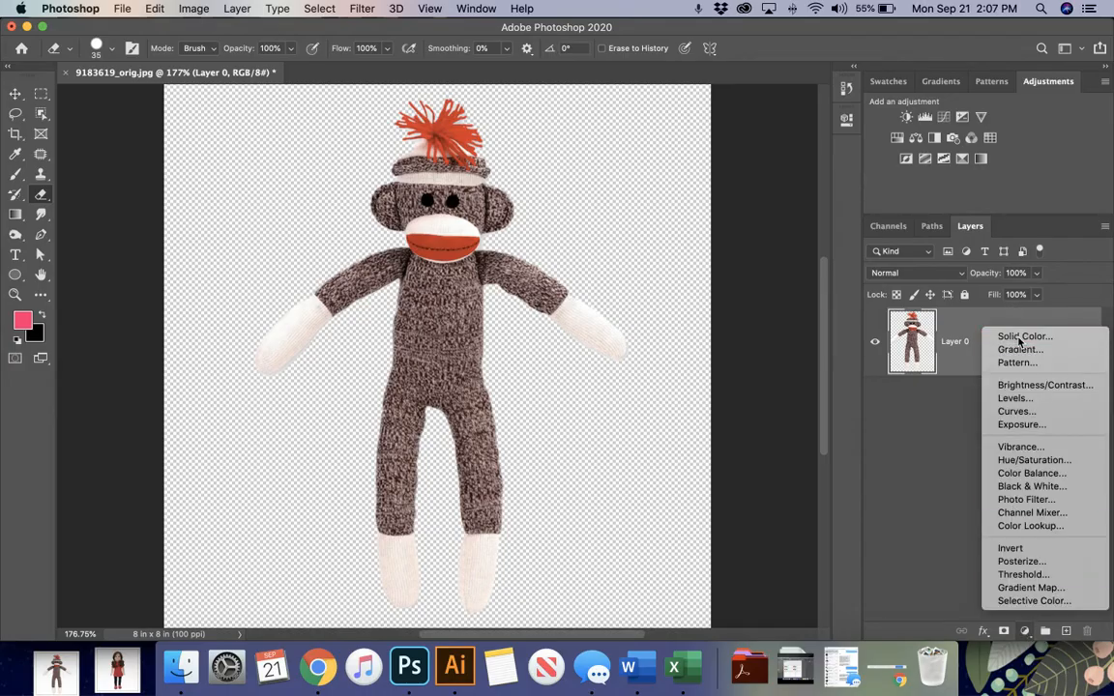
pyautogui.click(1023, 335)
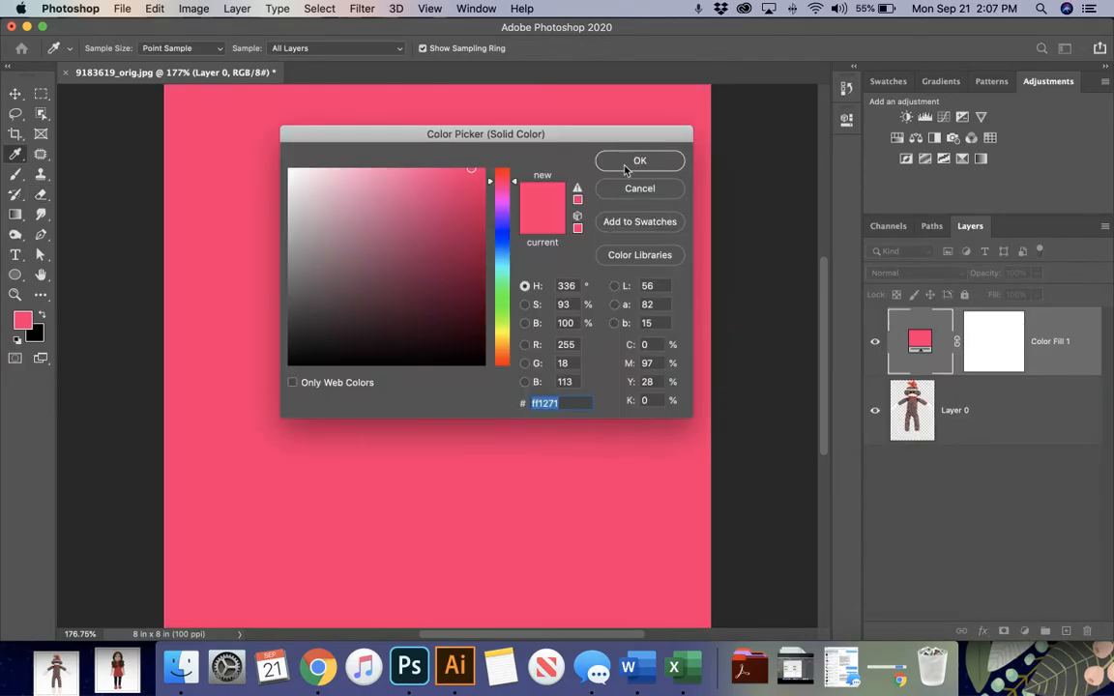
pyautogui.click(503, 234)
pyautogui.click(646, 160)
pyautogui.press('e')
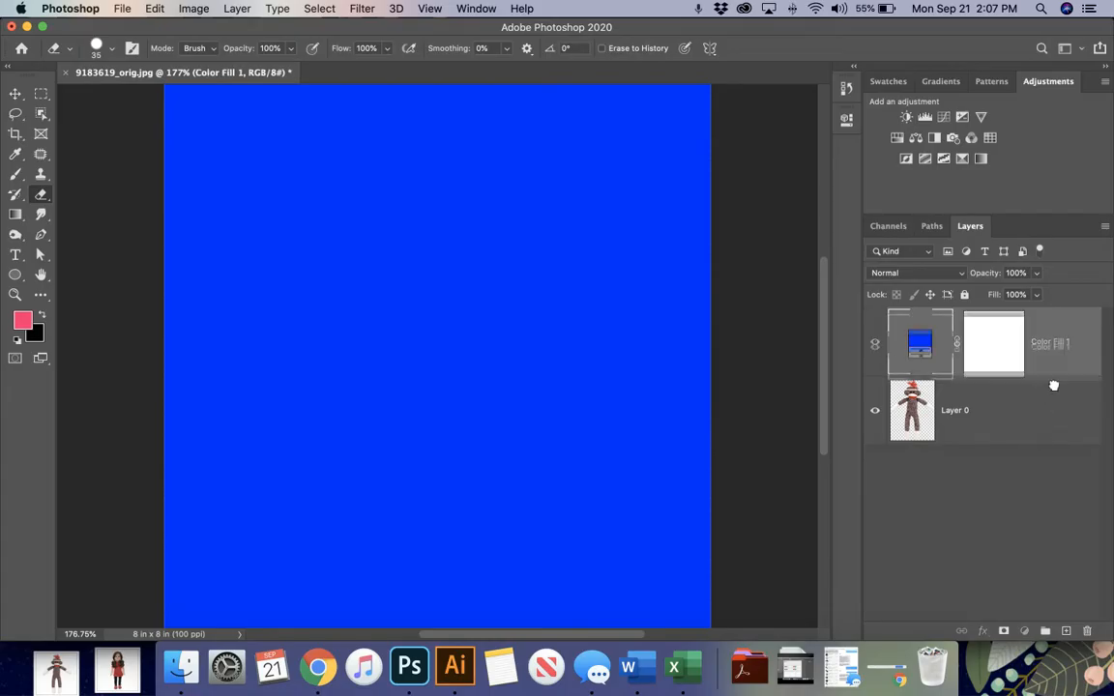
pyautogui.moveTo(949, 341); pyautogui.dragTo(948, 404)
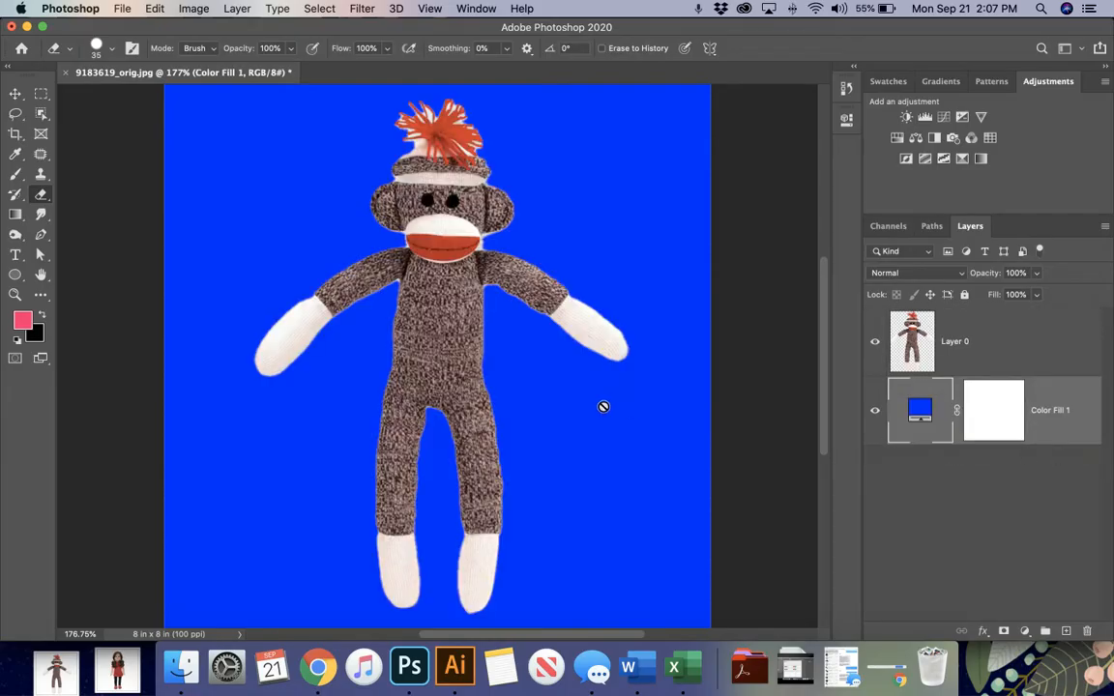
# Step: Start Puppet Warp on the monkey's Layer 0 and place a pin at the end of each hand
pyautogui.click(906, 340)
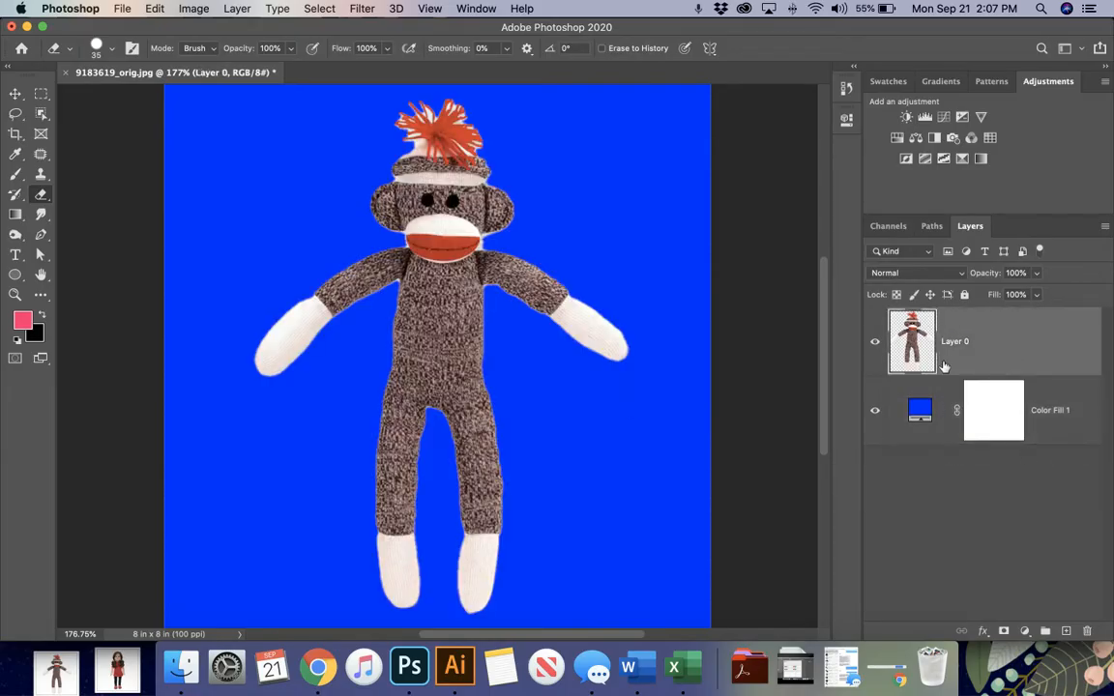
pyautogui.click(195, 8)
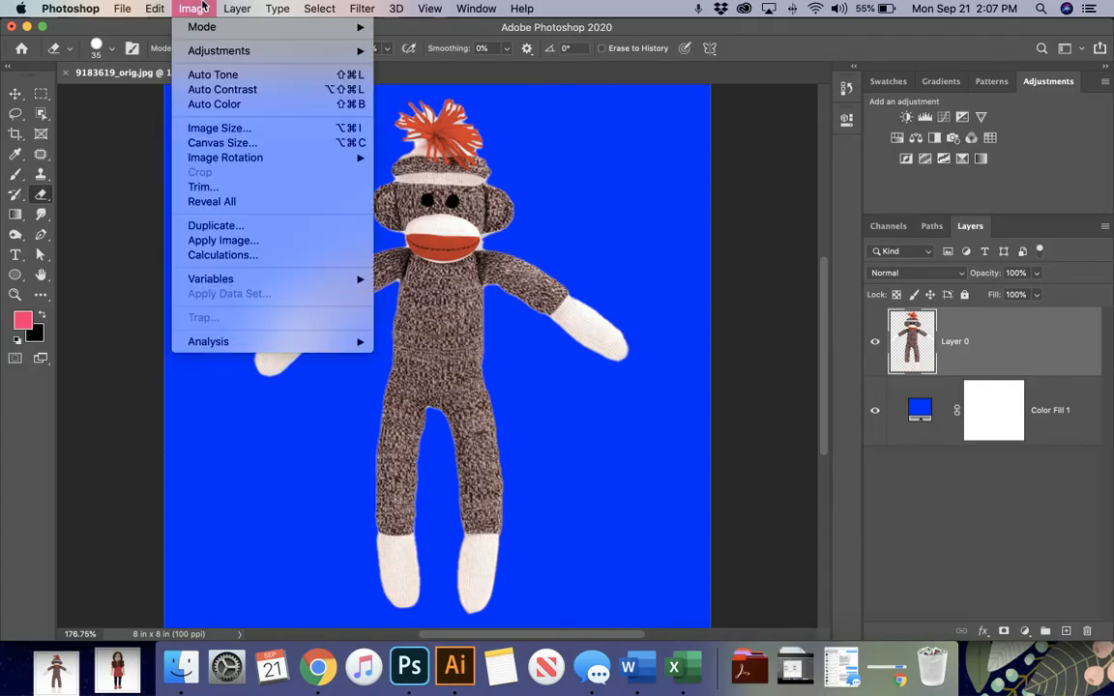
pyautogui.moveTo(158, 8)
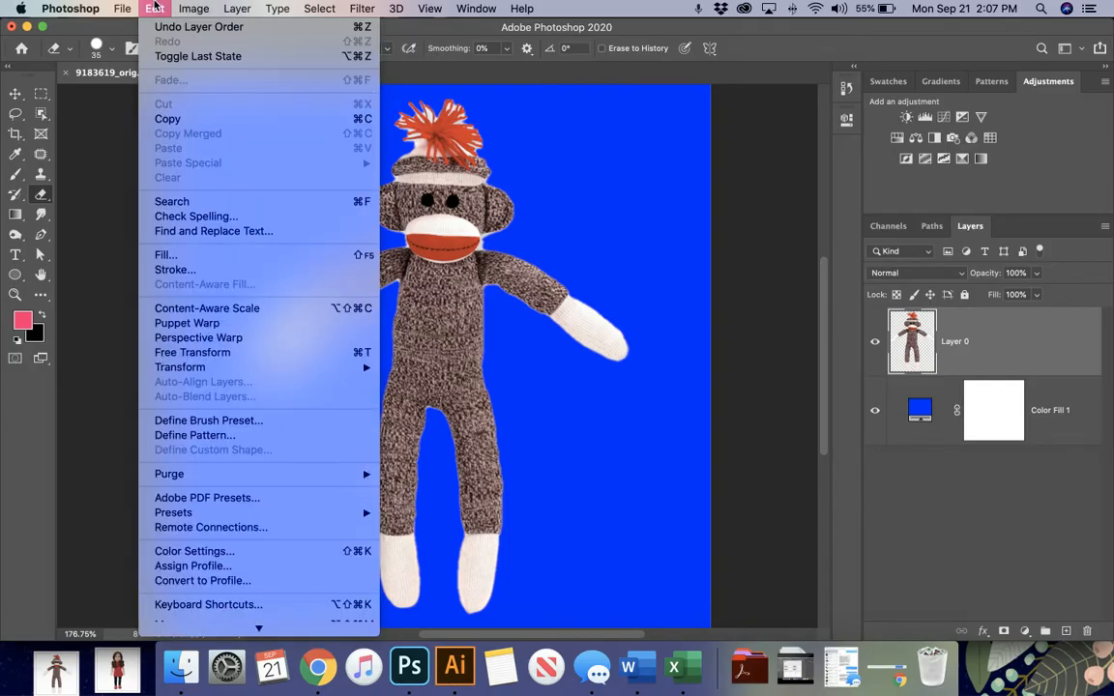
pyautogui.click(200, 324)
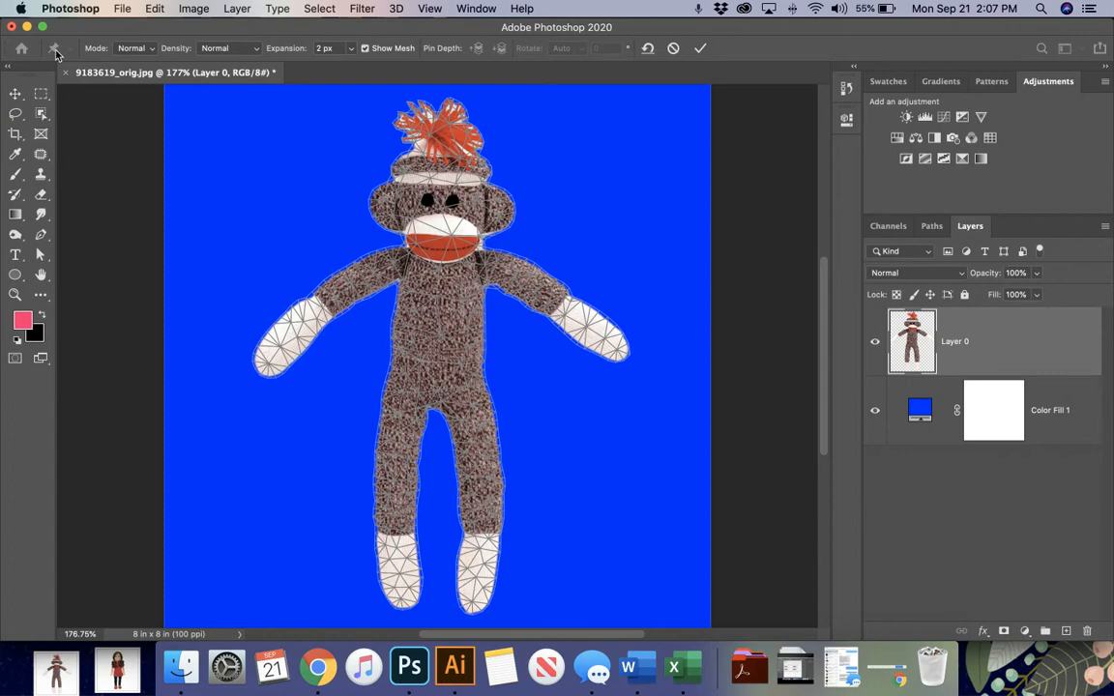
pyautogui.click(268, 363)
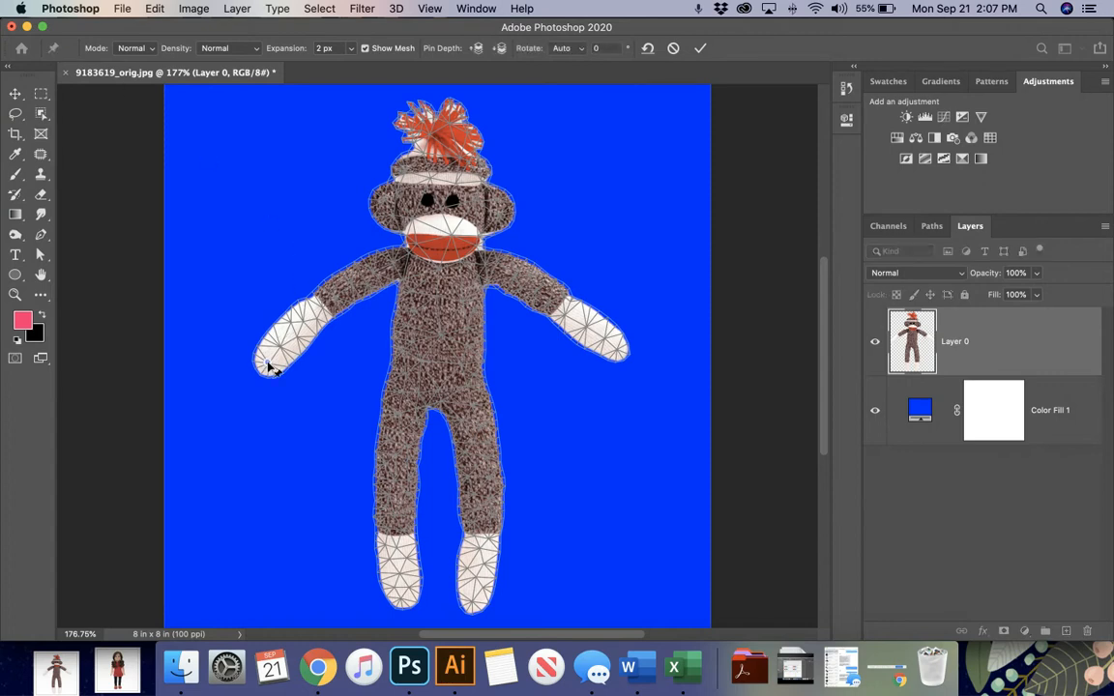
pyautogui.click(617, 353)
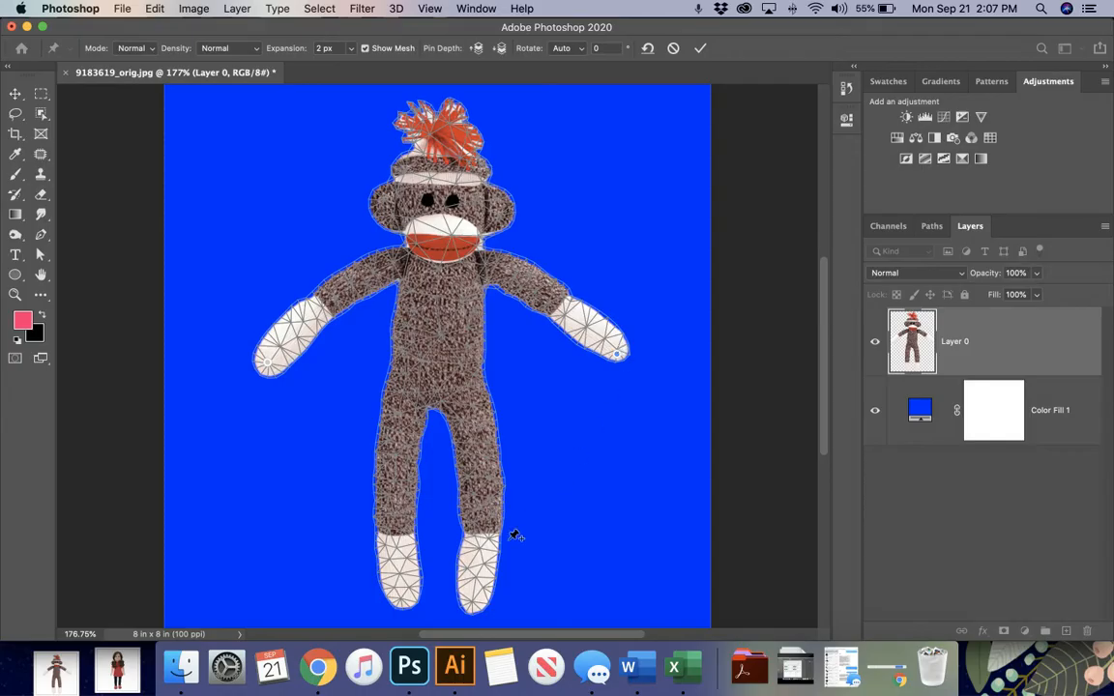
# Step: Pin both feet and the top of each leg, test-bending one leg and returning it to its original position
pyautogui.click(475, 605)
pyautogui.click(401, 409)
pyautogui.press('super+z')
pyautogui.moveTo(404, 607)
pyautogui.mouseDown()
pyautogui.moveTo(290, 559)
pyautogui.moveTo(378, 611)
pyautogui.moveTo(276, 588)
pyautogui.moveTo(397, 609)
pyautogui.mouseUp()
pyautogui.moveTo(477, 611); pyautogui.dragTo(600, 537)
pyautogui.moveTo(562, 573); pyautogui.dragTo(478, 598)
pyautogui.click(472, 399)
# Step: Pin both shoulders, the middle of the torso, the mouth and the pom-pom, tilting the head about 15 degrees to the left
pyautogui.click(489, 252)
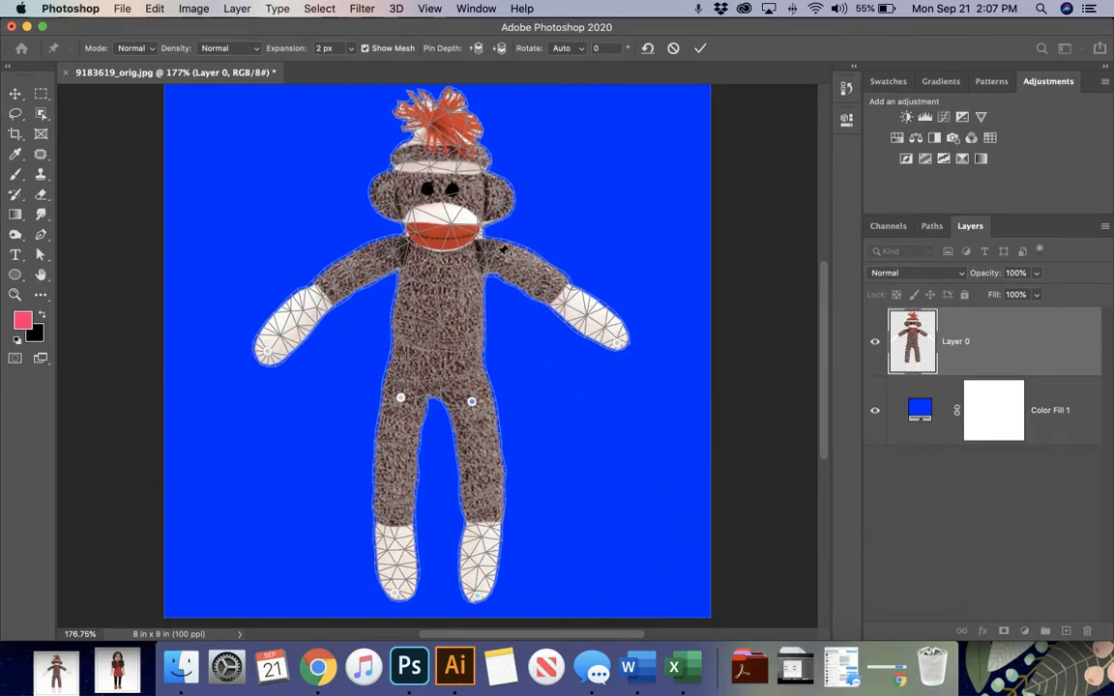
pyautogui.click(394, 255)
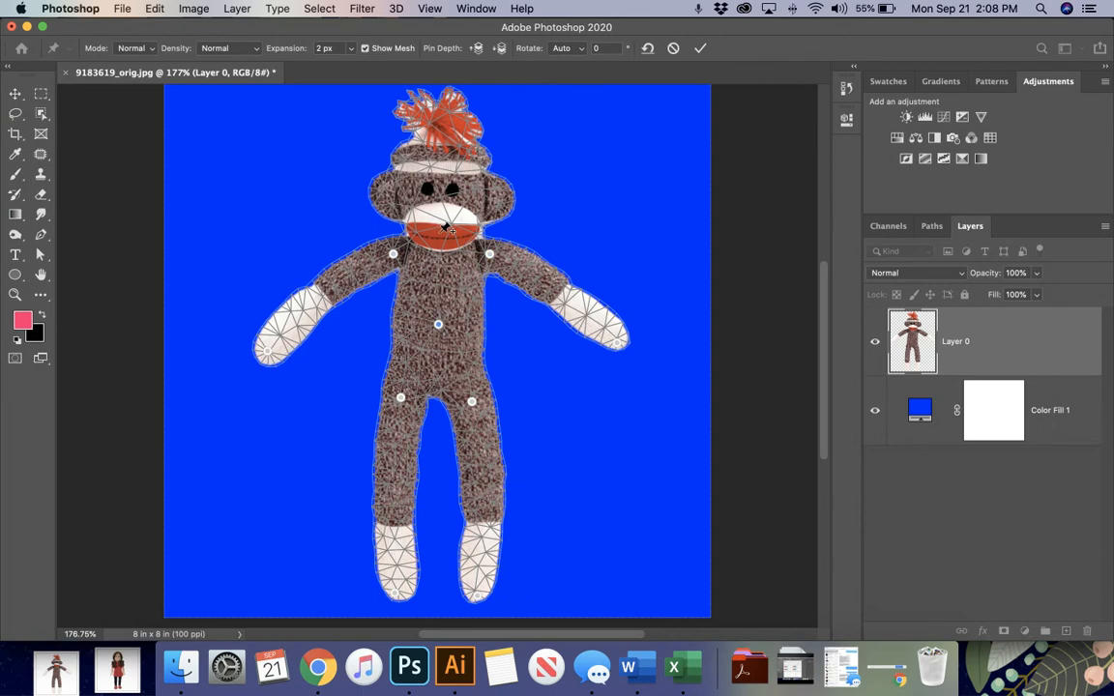
pyautogui.moveTo(440, 125); pyautogui.dragTo(416, 130)
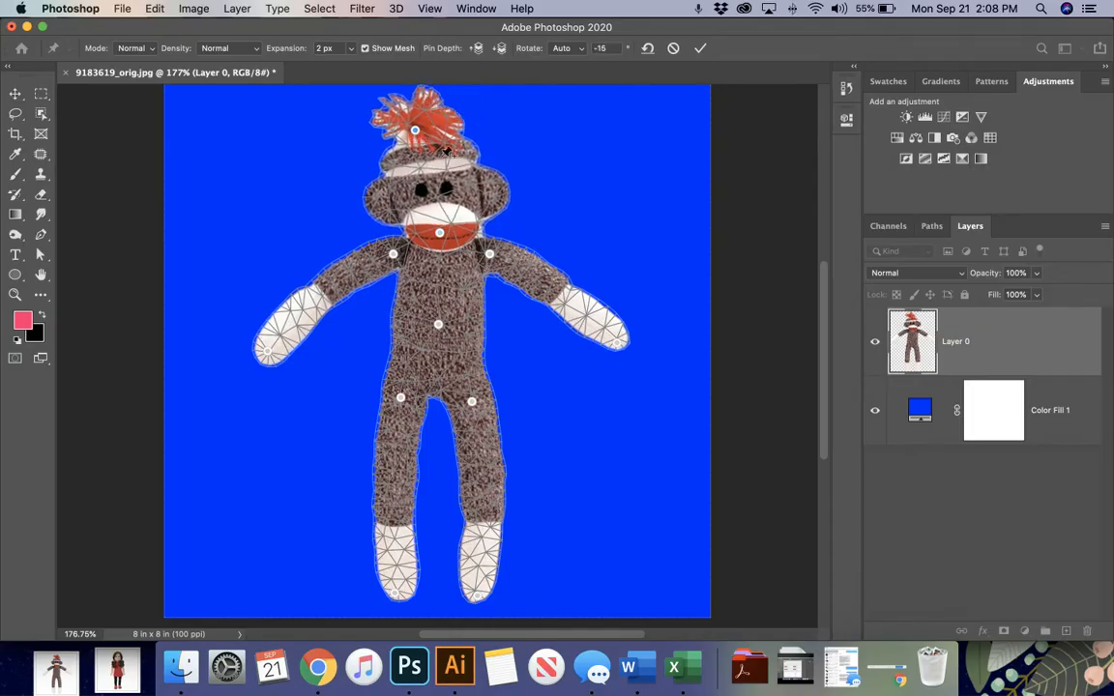
# Step: Pin both elbows, bending the forearm on the image's right side upward and the one on its left side inward toward the body
pyautogui.click(559, 294)
pyautogui.moveTo(619, 351); pyautogui.dragTo(639, 275)
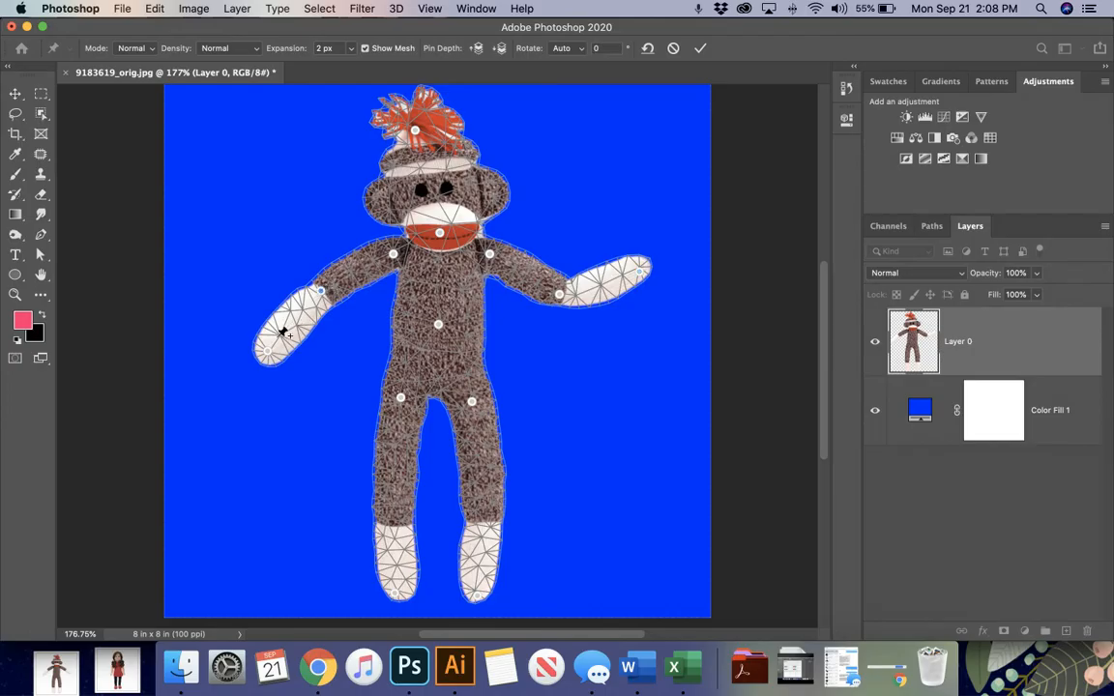
pyautogui.click(268, 360)
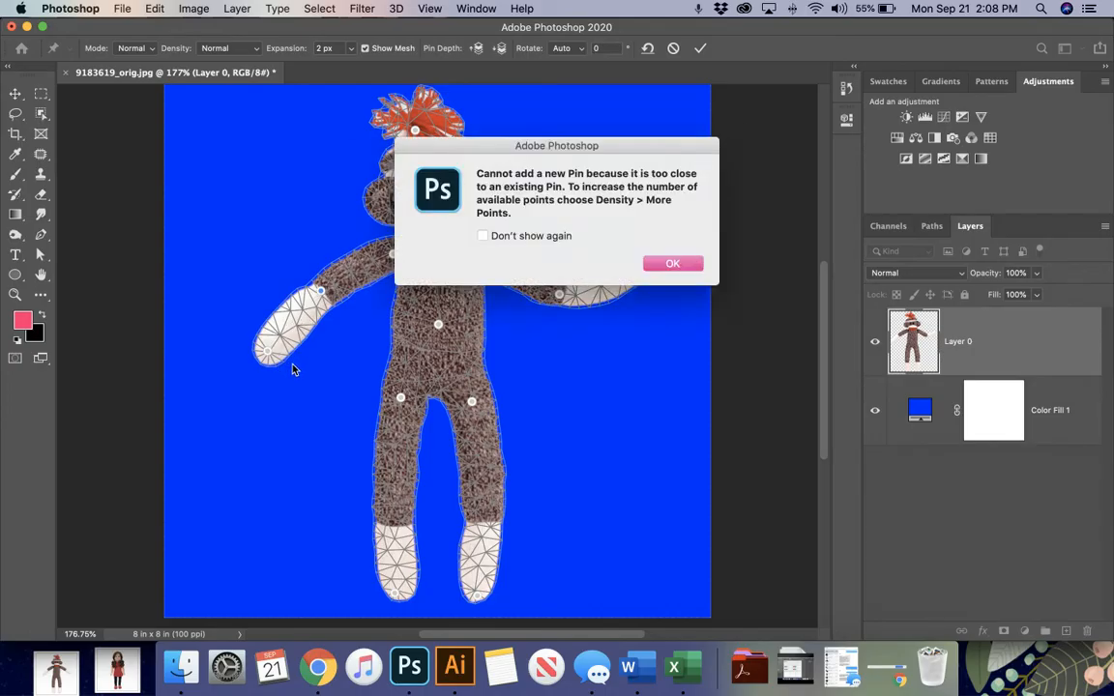
pyautogui.click(674, 264)
pyautogui.moveTo(271, 358); pyautogui.dragTo(307, 373)
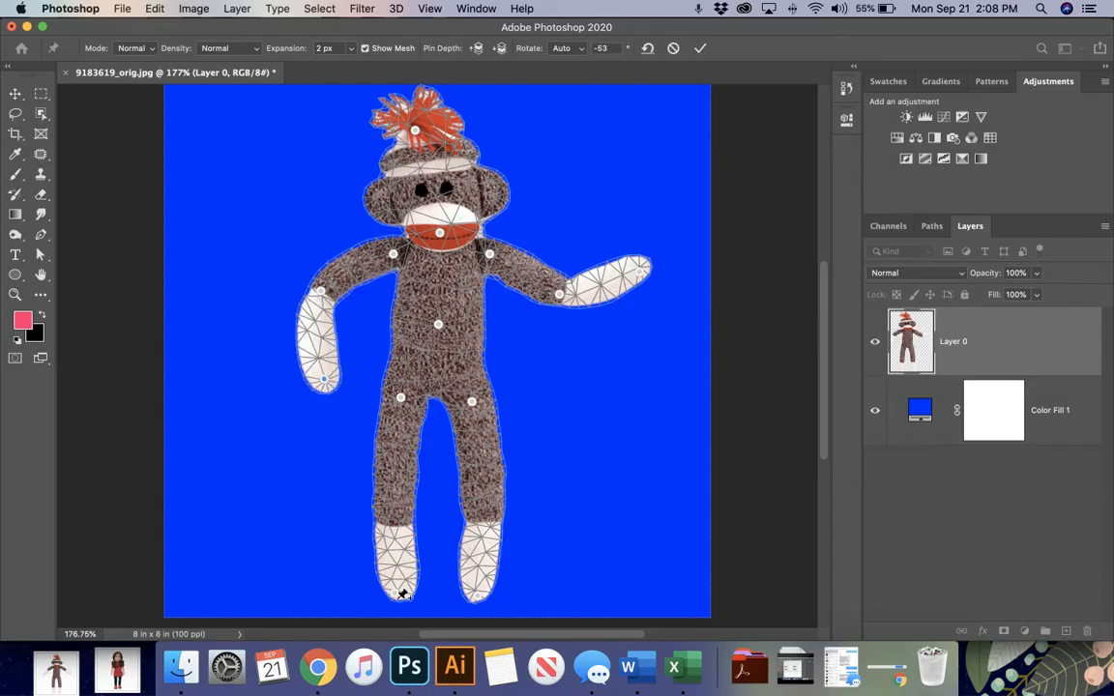
# Step: Pose the monkey's legs in a kick, shift the torso and shoulder pins slightly, and apply the Puppet Warp
pyautogui.moveTo(391, 597); pyautogui.dragTo(200, 504)
pyautogui.moveTo(477, 601); pyautogui.dragTo(423, 599)
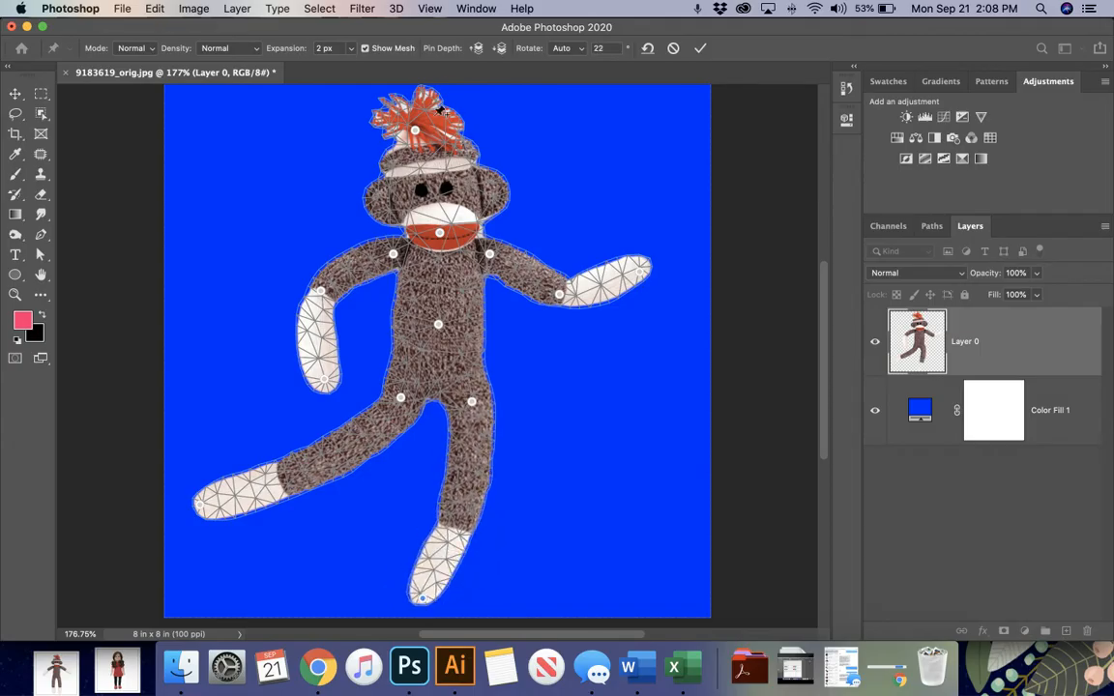
pyautogui.moveTo(438, 327)
pyautogui.mouseDown()
pyautogui.moveTo(455, 317)
pyautogui.moveTo(445, 321)
pyautogui.mouseUp()
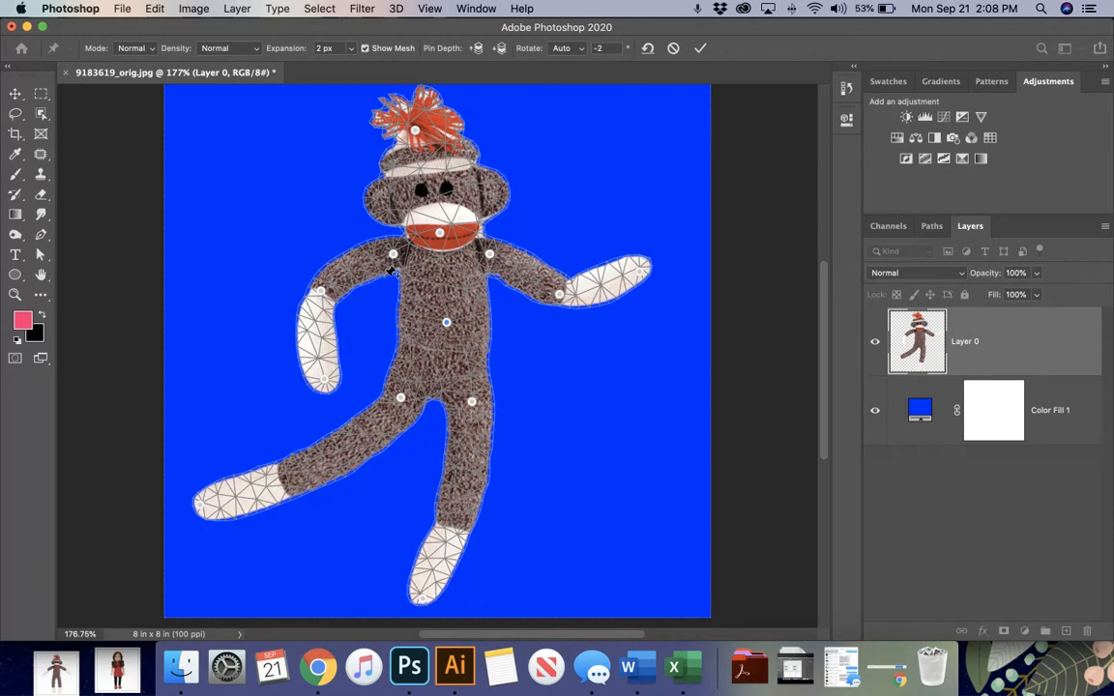
pyautogui.moveTo(393, 255); pyautogui.dragTo(394, 261)
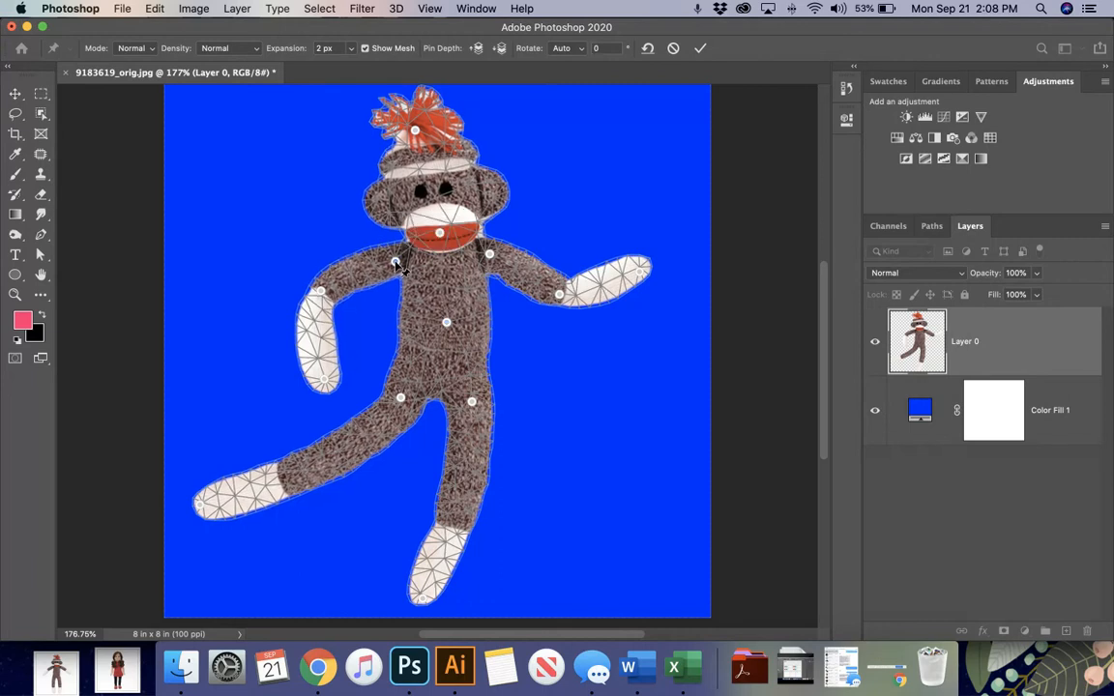
pyautogui.moveTo(491, 254); pyautogui.dragTo(491, 260)
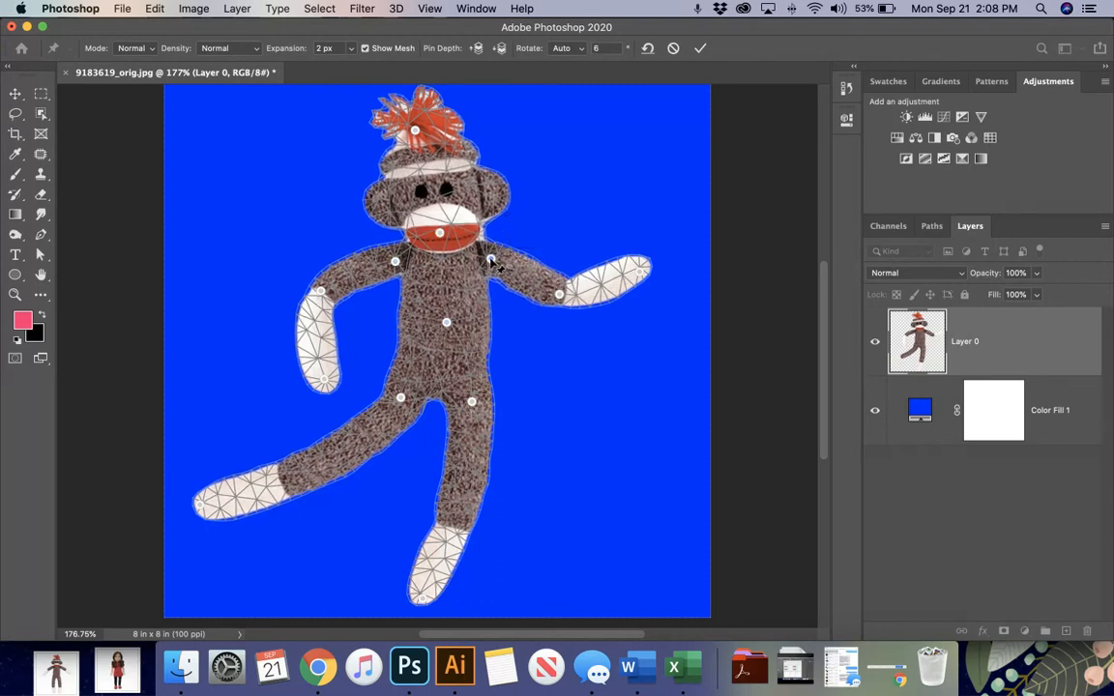
pyautogui.click(700, 49)
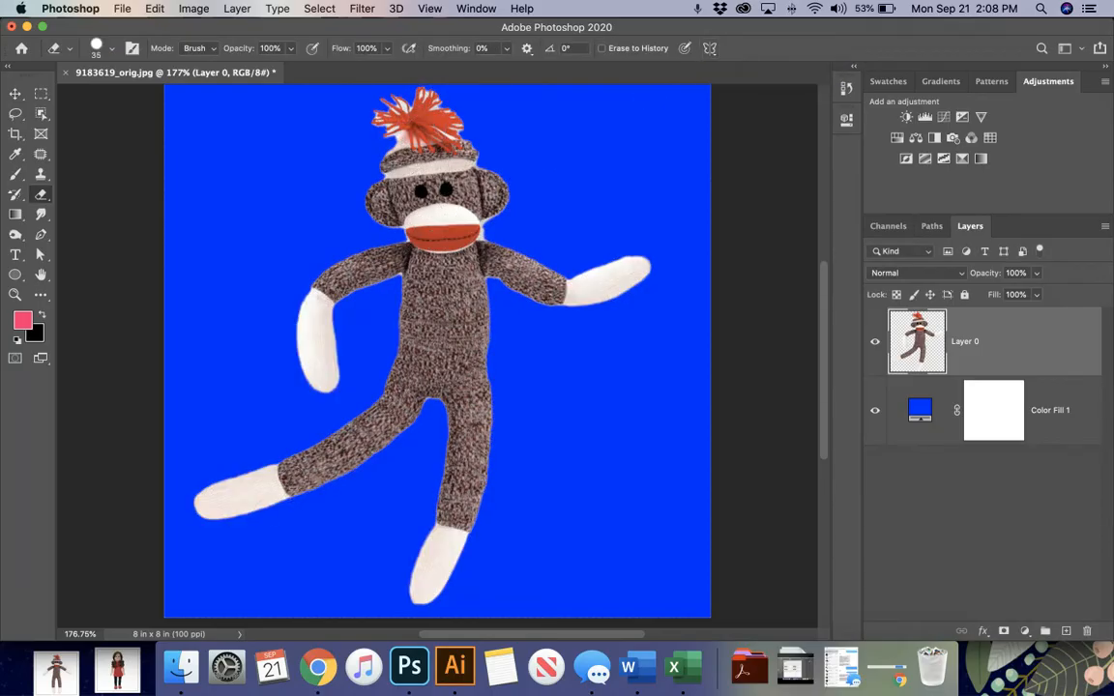
# Step: Open the doll picture 10448662_orig.jpg in Photoshop and unlock its Background layer
pyautogui.click(119, 685)
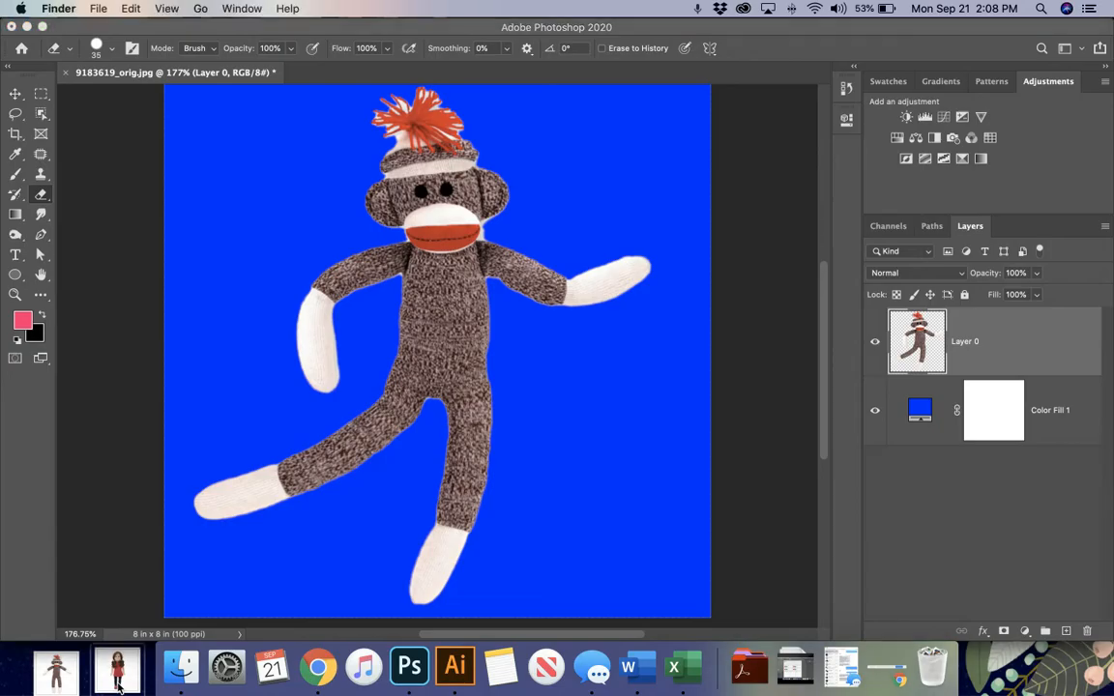
pyautogui.click(409, 668)
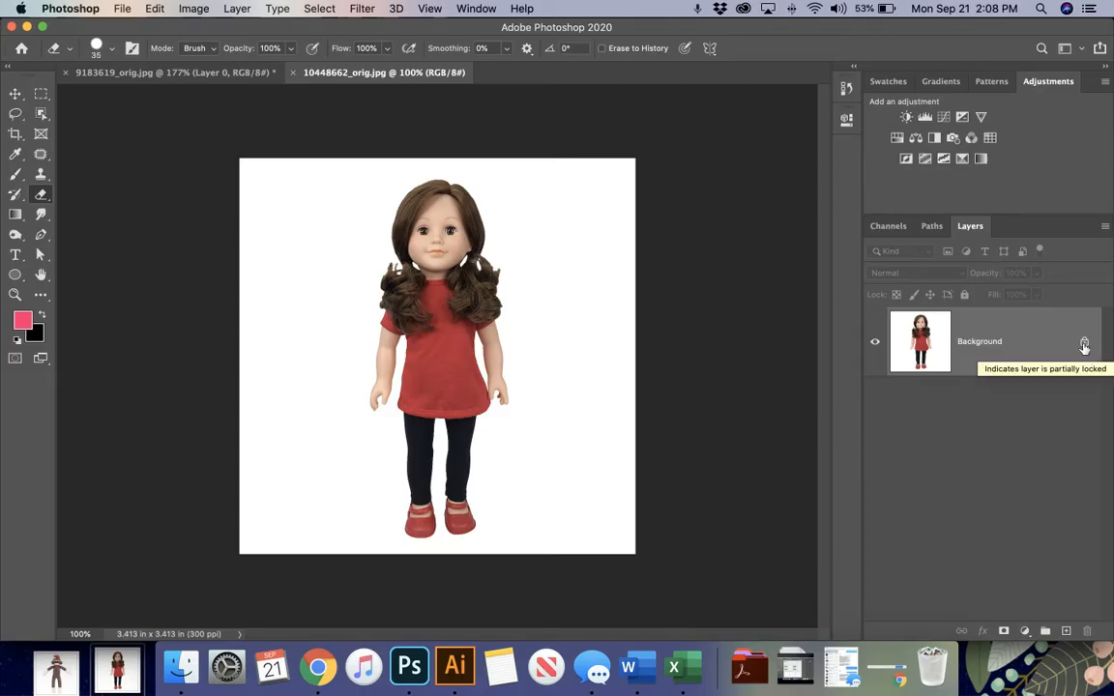
pyautogui.click(1085, 345)
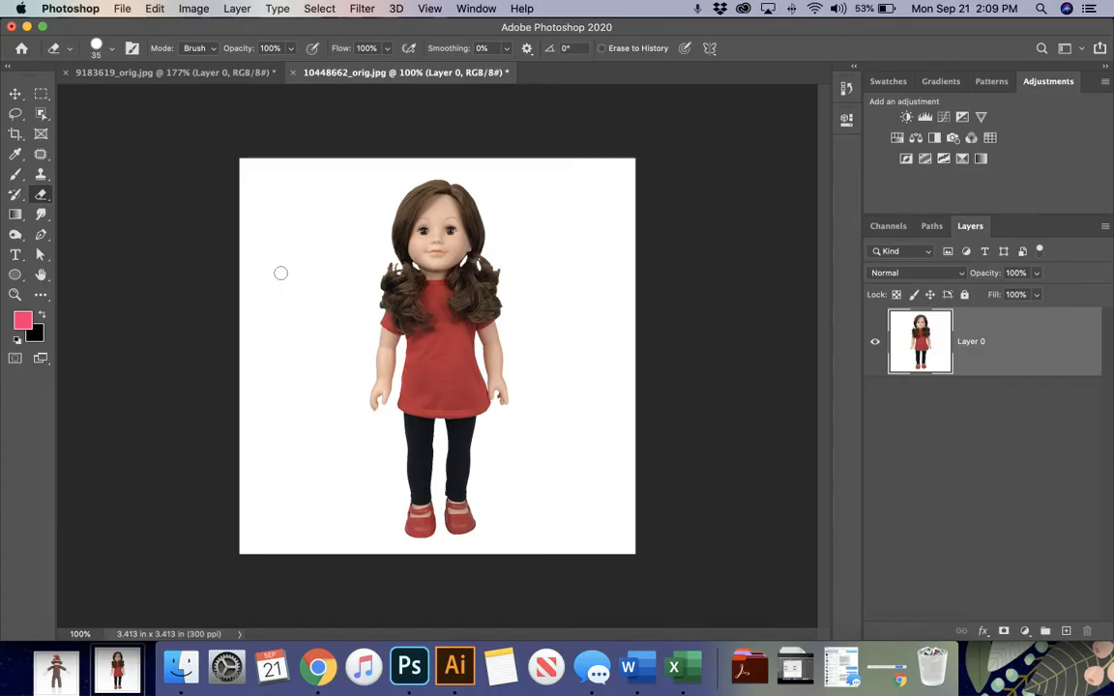
# Step: Select the doll with the Object Selection tool, invert the selection, delete the white background and deselect
pyautogui.click(41, 114)
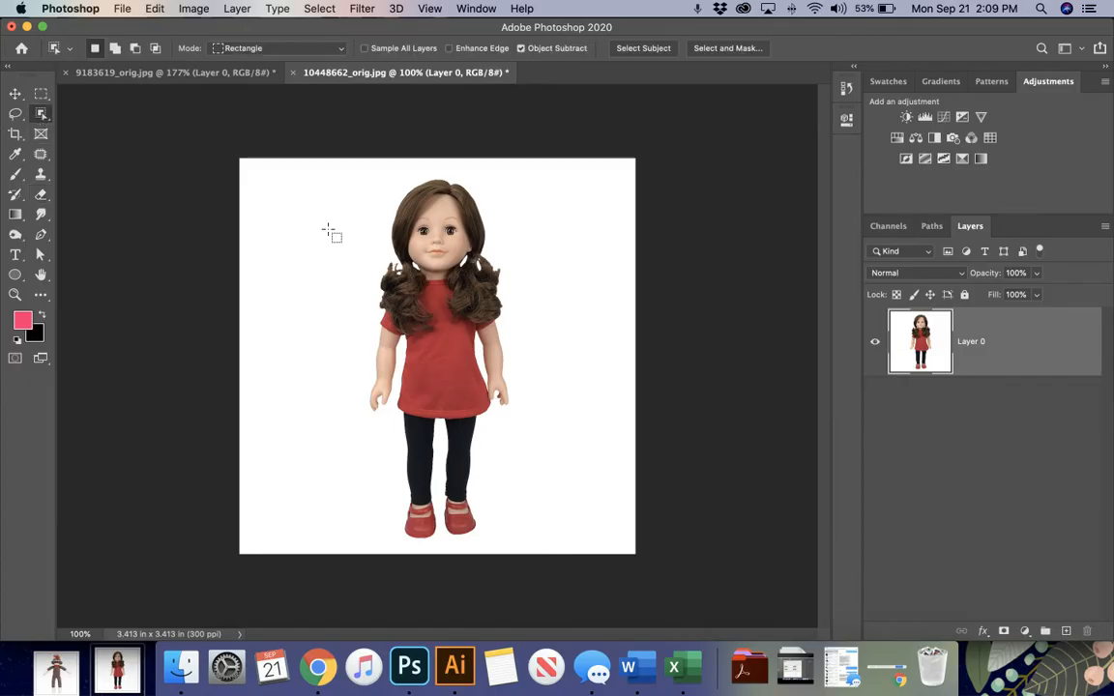
pyautogui.moveTo(353, 206); pyautogui.dragTo(371, 174)
pyautogui.moveTo(397, 255); pyautogui.dragTo(523, 547)
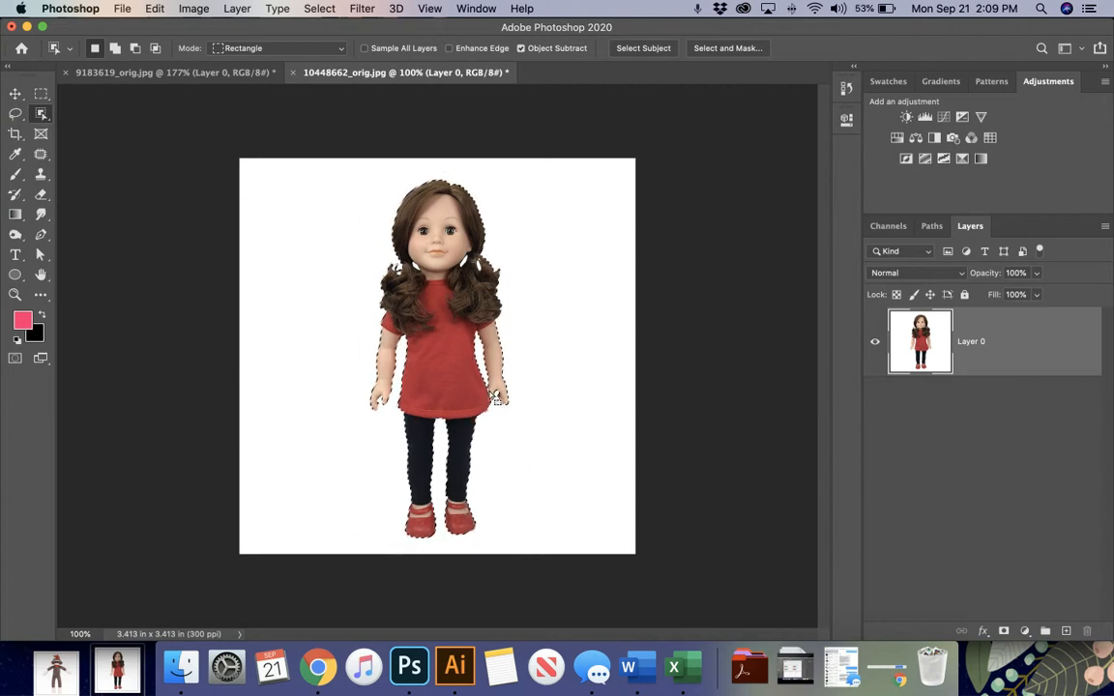
pyautogui.press('super+shift+i')
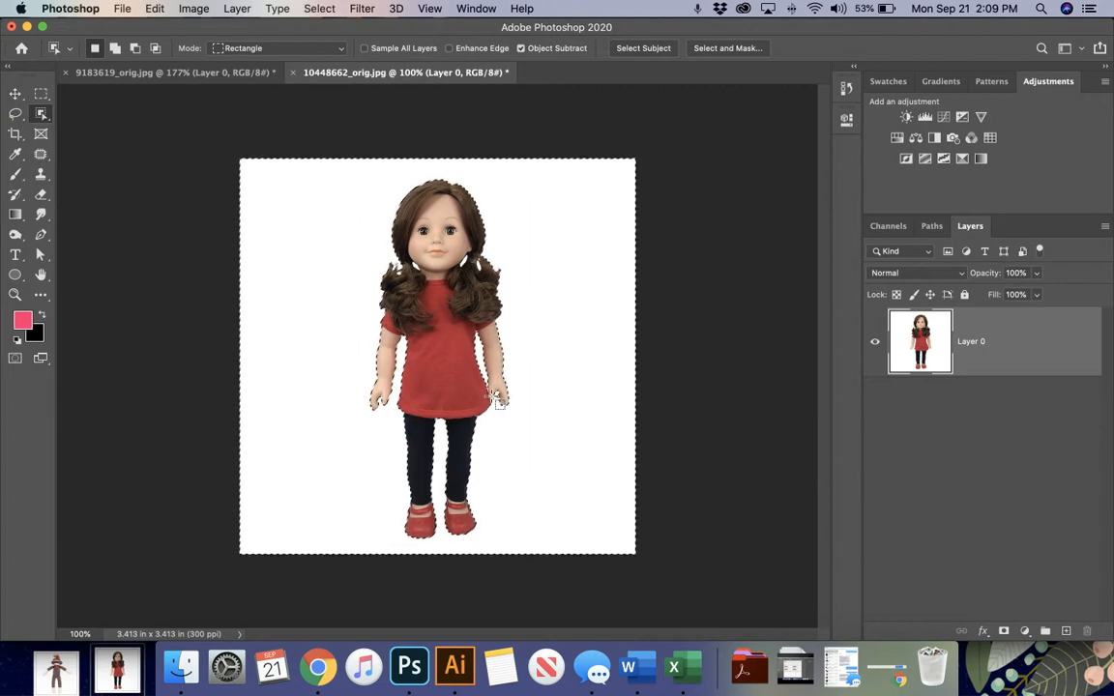
pyautogui.press('Delete')
pyautogui.press('super+d')
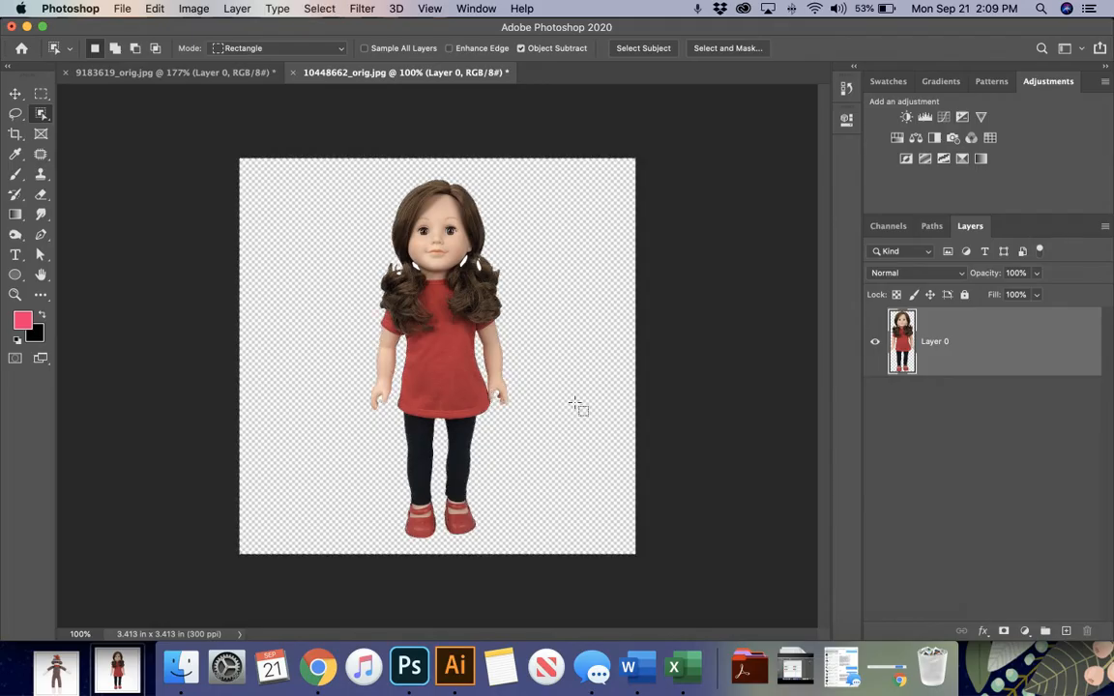
# Step: Add a turquoise Solid Color fill layer and place it below the doll's Layer 0
pyautogui.click(1024, 631)
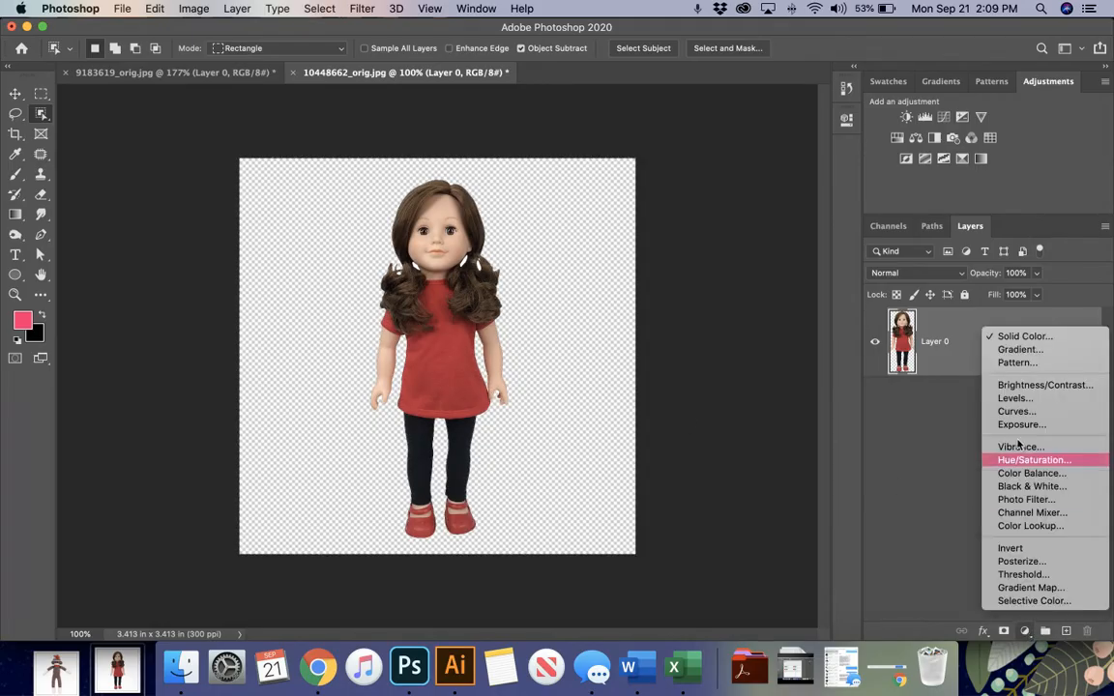
pyautogui.click(1024, 337)
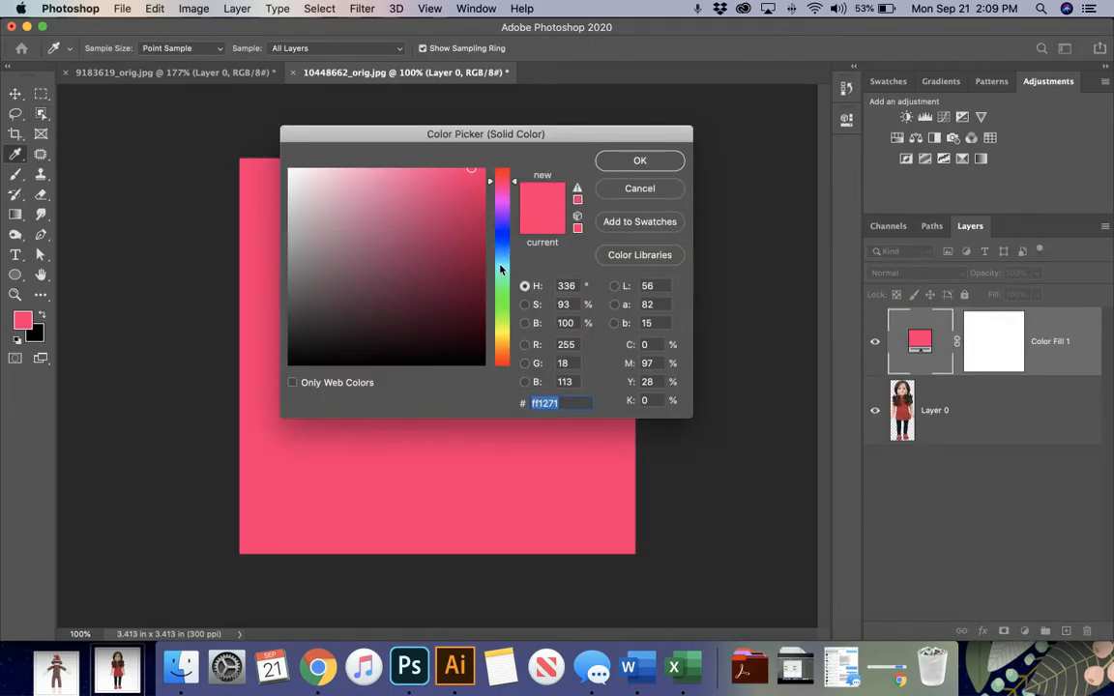
pyautogui.click(499, 269)
pyautogui.click(641, 161)
pyautogui.moveTo(1059, 358); pyautogui.dragTo(1067, 444)
# Step: With a size 10 Eraser on Layer 0, separate the shirt's edge from the doll's hand on the image's right side
pyautogui.press('super+equal')
pyautogui.press('super+equal')
pyautogui.press('super+equal')
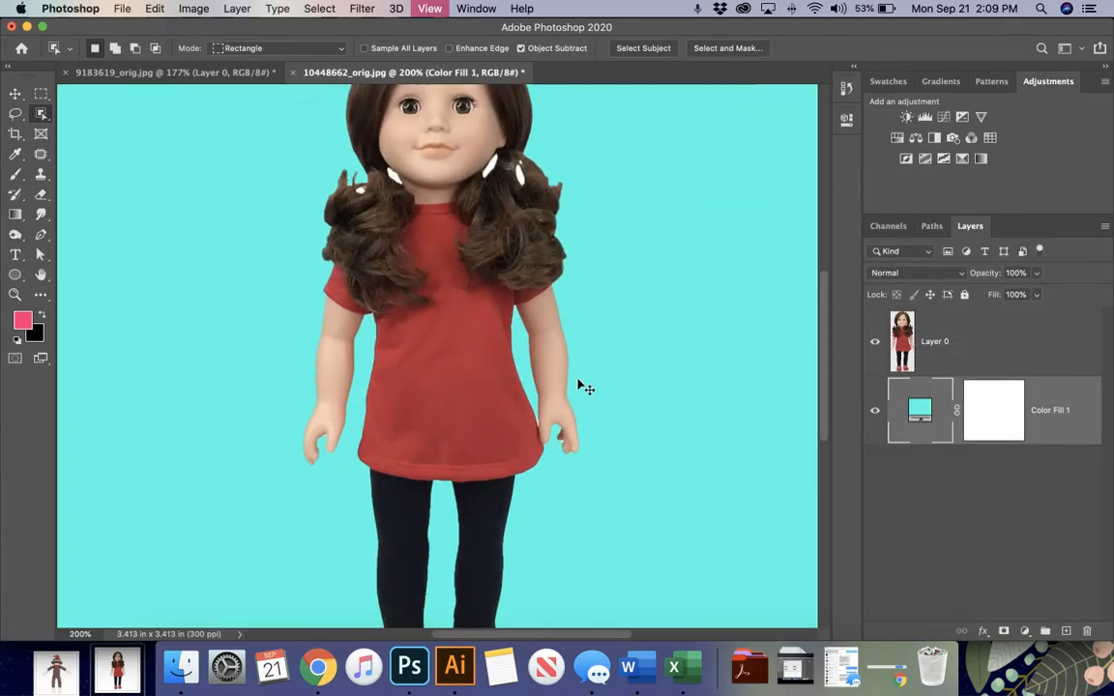
pyautogui.press('super+equal')
pyautogui.press('super+equal')
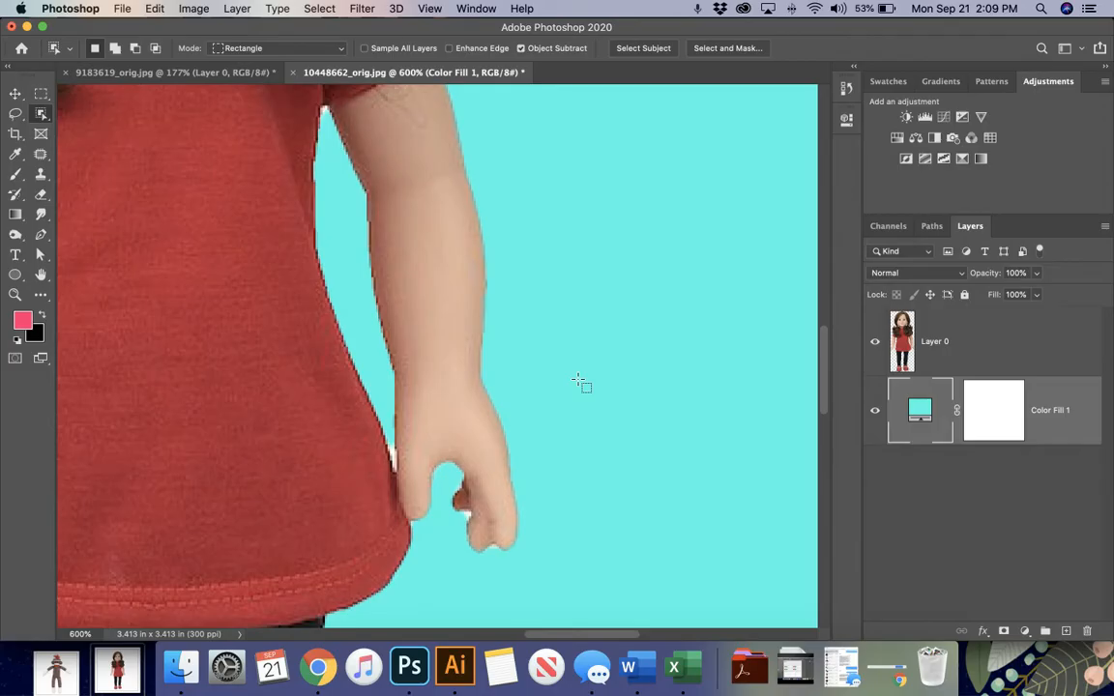
pyautogui.scroll(-2, 580, 380)
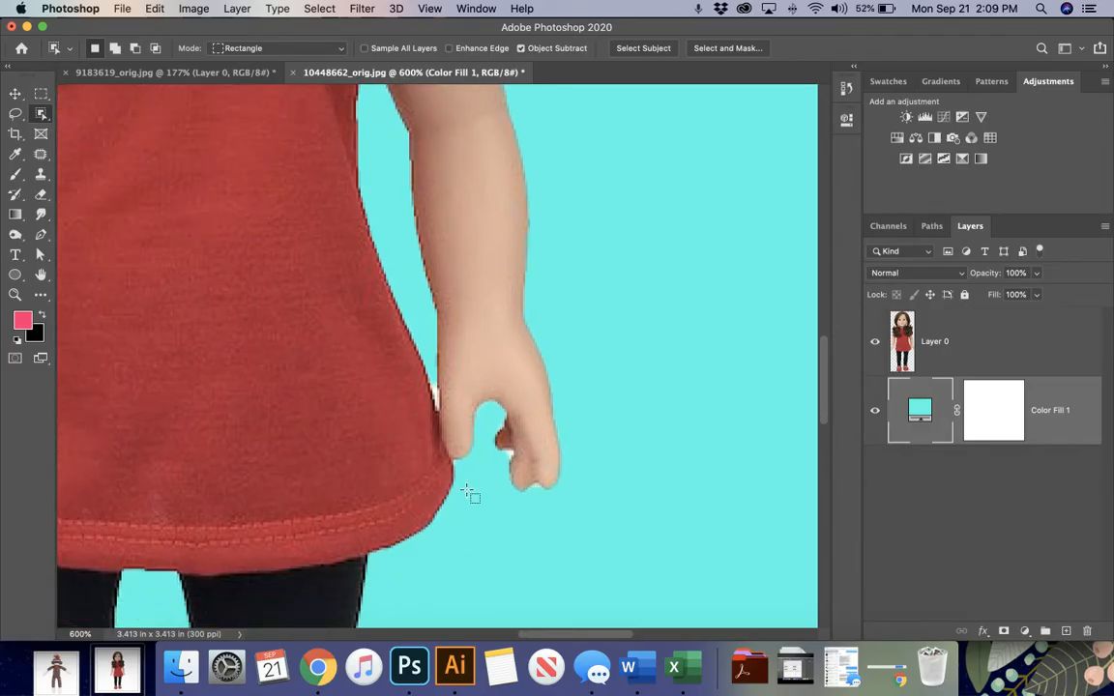
pyautogui.press('e')
pyautogui.click(922, 350)
pyautogui.press('[')
pyautogui.press('[')
pyautogui.press('[')
pyautogui.press('[')
pyautogui.press('[')
pyautogui.press('[')
pyautogui.press('[')
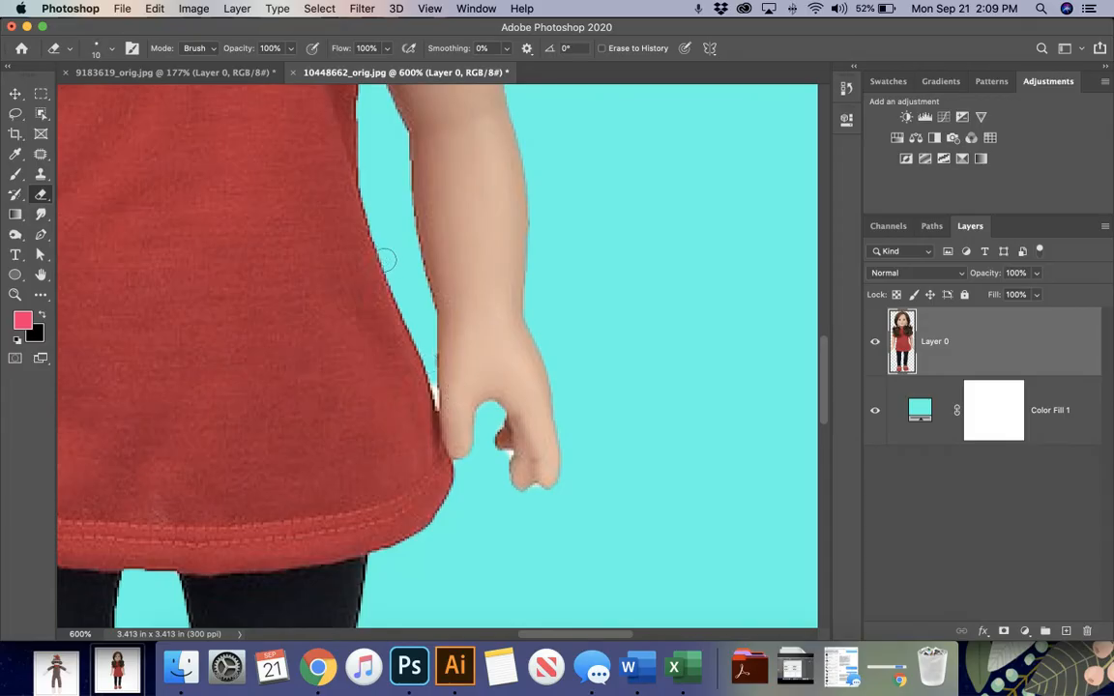
pyautogui.moveTo(384, 256); pyautogui.dragTo(433, 421)
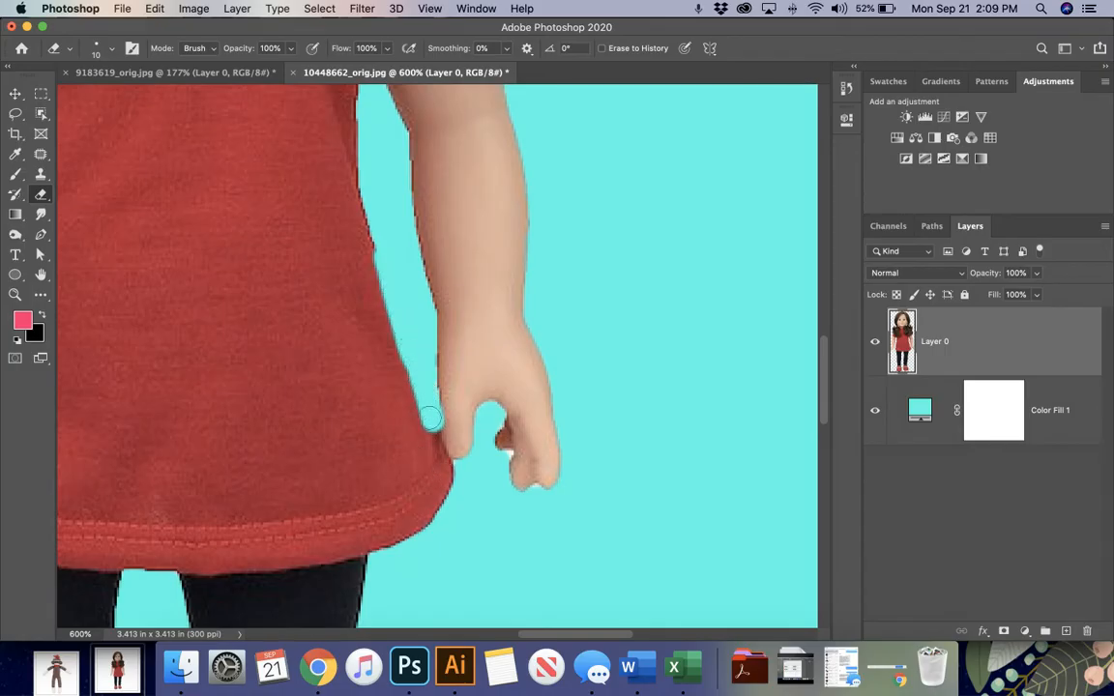
pyautogui.press('super+z')
pyautogui.moveTo(454, 478)
pyautogui.mouseDown()
pyautogui.moveTo(427, 418)
pyautogui.moveTo(387, 238)
pyautogui.mouseUp()
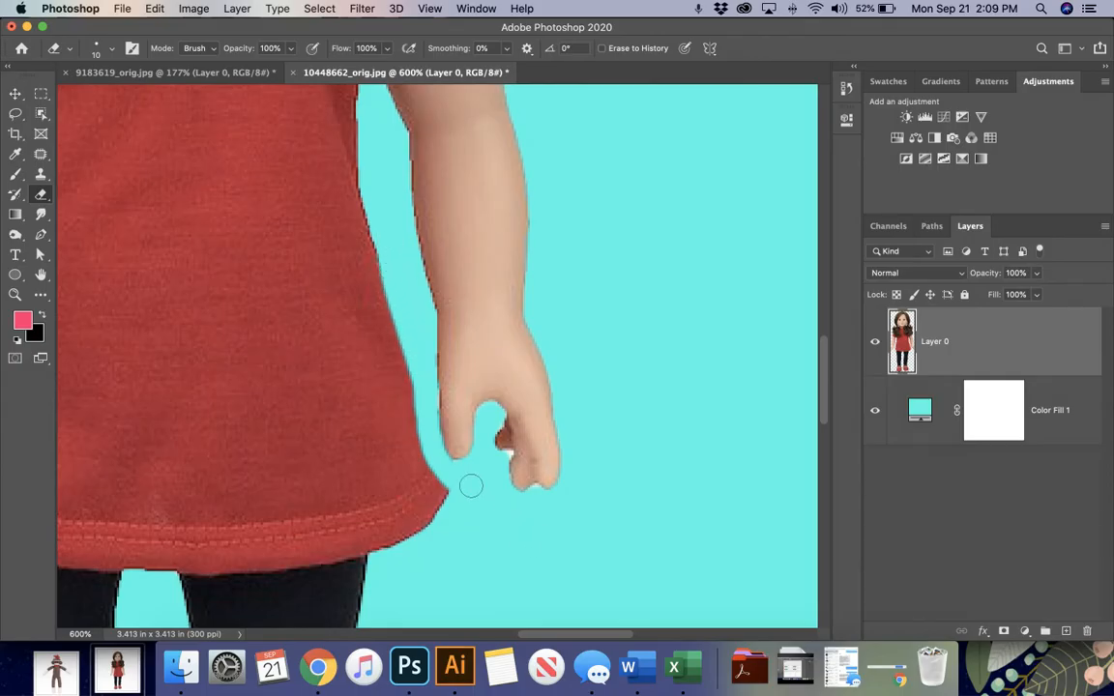
# Step: Start Puppet Warp on the doll's Layer 0 and pin both hands, the right-side upper arm, the torso and both feet
pyautogui.press('super+minus')
pyautogui.press('super+minus')
pyautogui.press('super+minus')
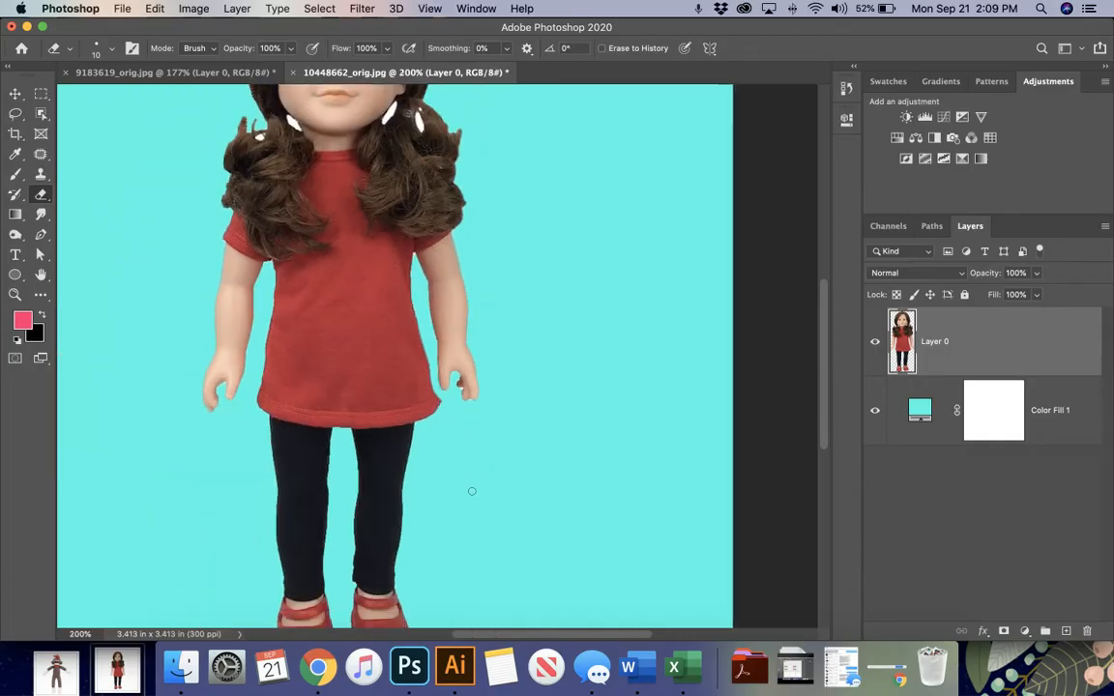
pyautogui.hscroll(-5, 472, 491)
pyautogui.scroll(2, 472, 492)
pyautogui.press('super+plus')
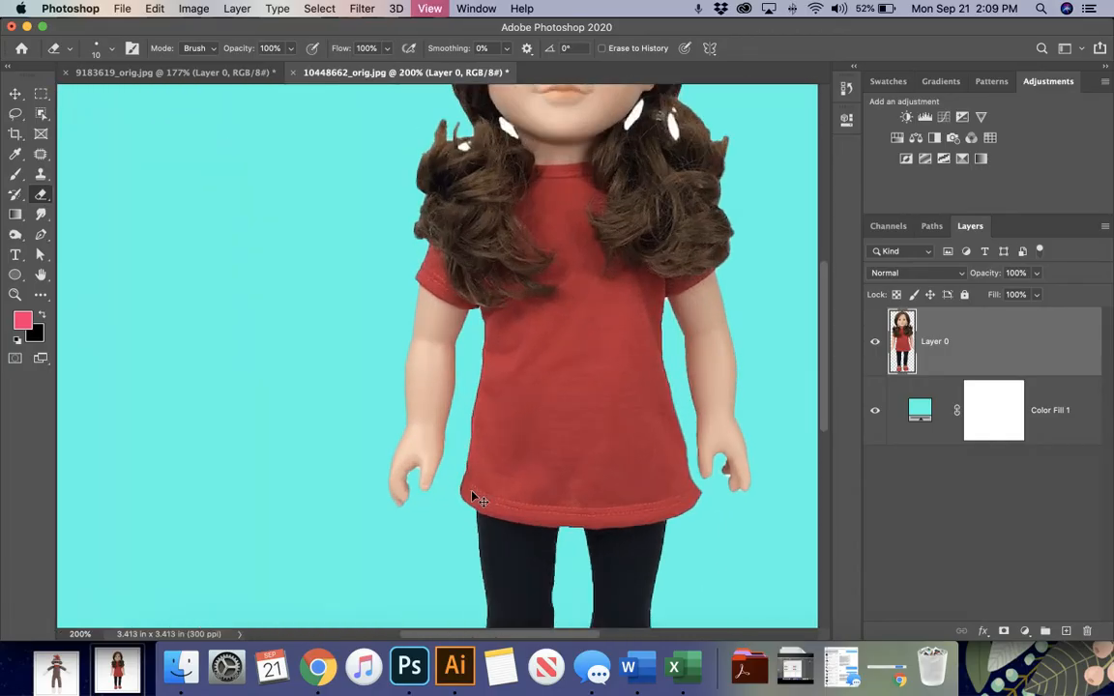
pyautogui.press('super+0')
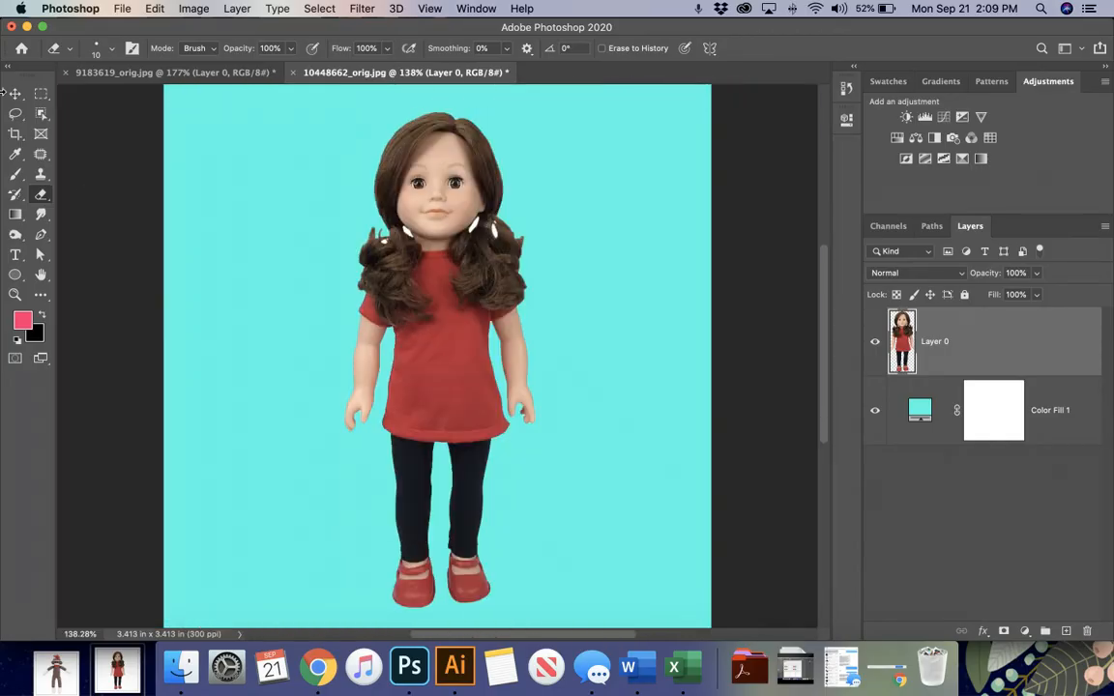
pyautogui.click(154, 7)
pyautogui.click(219, 338)
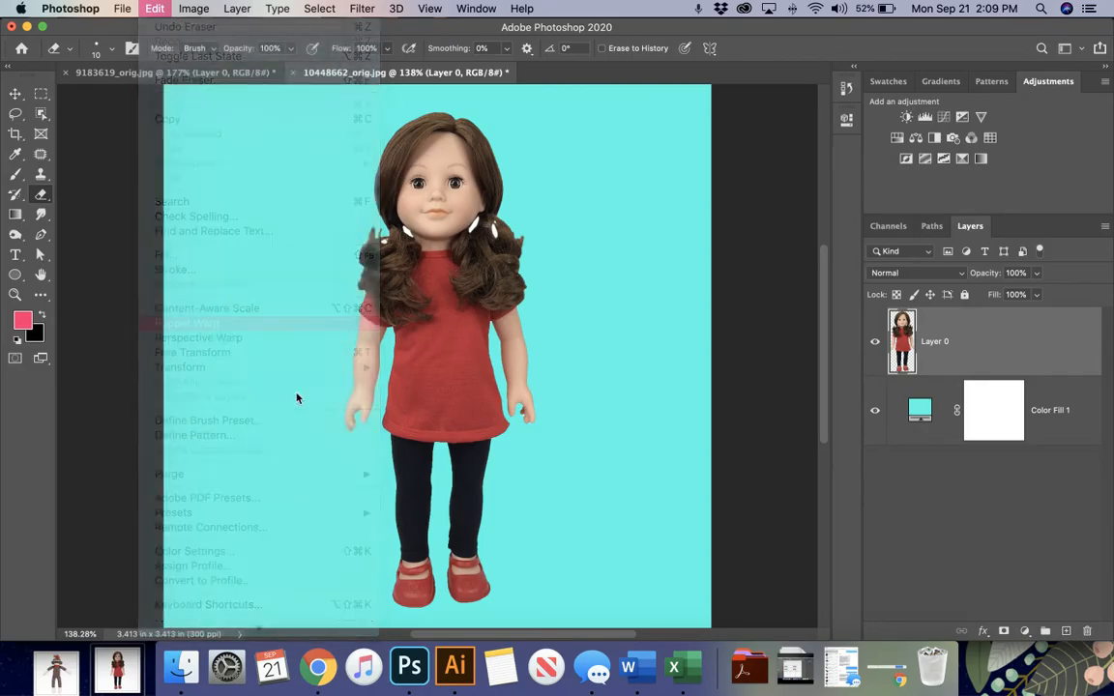
pyautogui.click(531, 414)
pyautogui.click(508, 321)
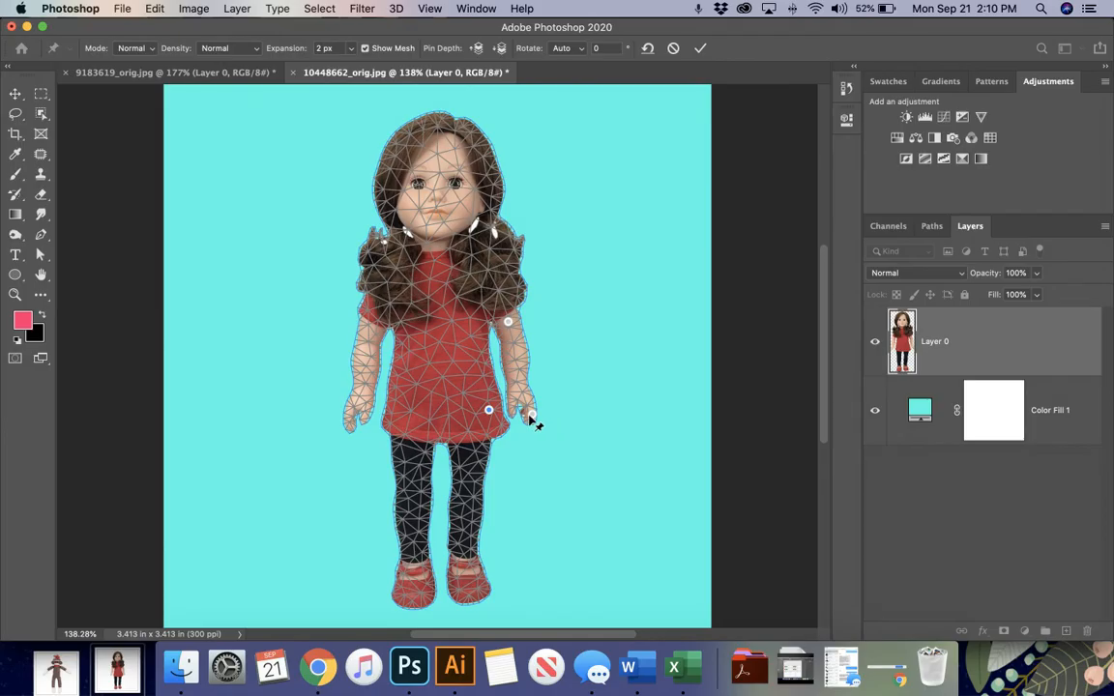
pyautogui.moveTo(530, 415)
pyautogui.mouseDown()
pyautogui.moveTo(547, 411)
pyautogui.moveTo(515, 406)
pyautogui.moveTo(529, 414)
pyautogui.mouseUp()
pyautogui.click(445, 342)
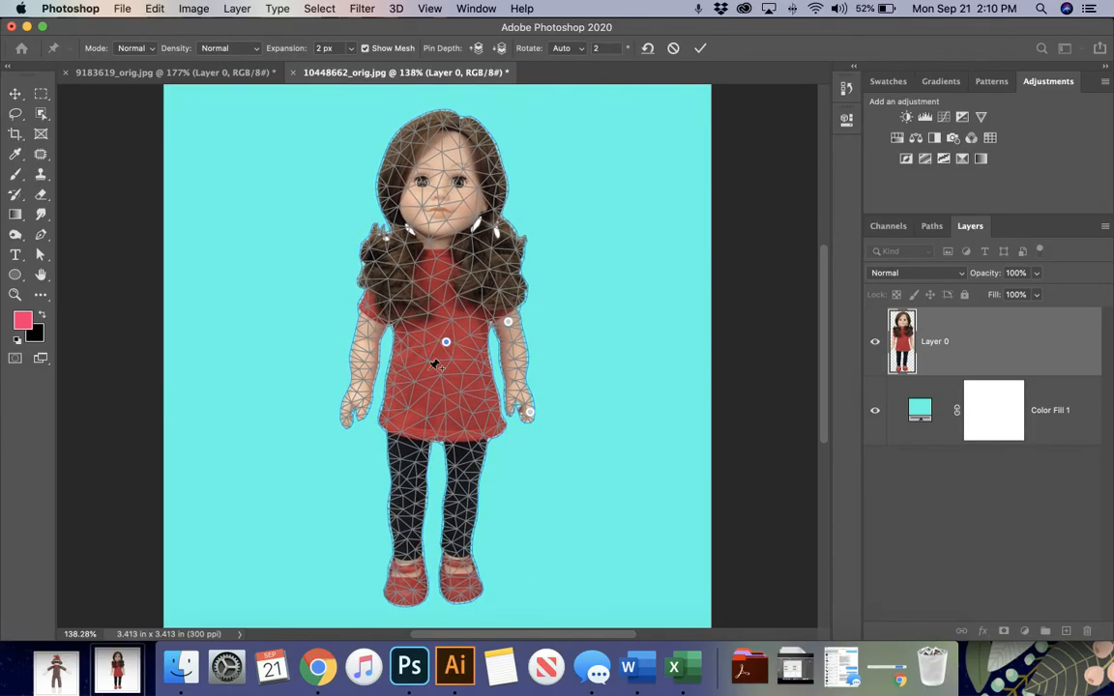
pyautogui.click(354, 401)
pyautogui.click(408, 591)
pyautogui.click(468, 592)
# Step: Bend both of the doll's arms outward, swing the right-side foot out, and apply the Puppet Warp
pyautogui.moveTo(529, 416); pyautogui.dragTo(599, 373)
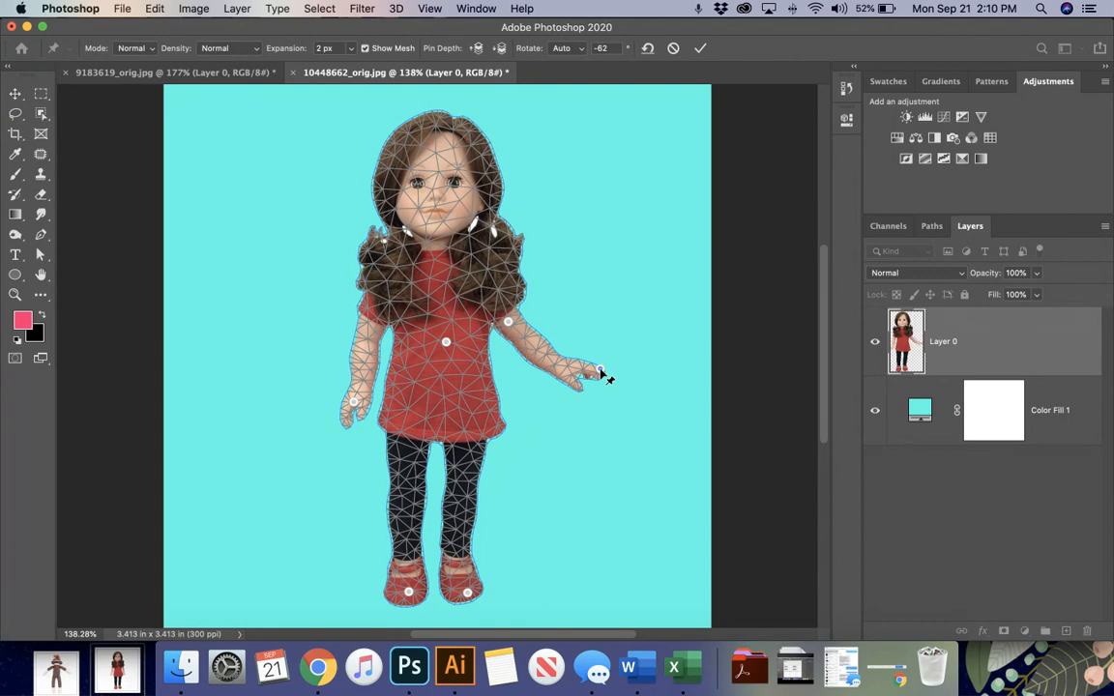
pyautogui.moveTo(354, 404); pyautogui.dragTo(305, 390)
pyautogui.moveTo(468, 596); pyautogui.dragTo(517, 585)
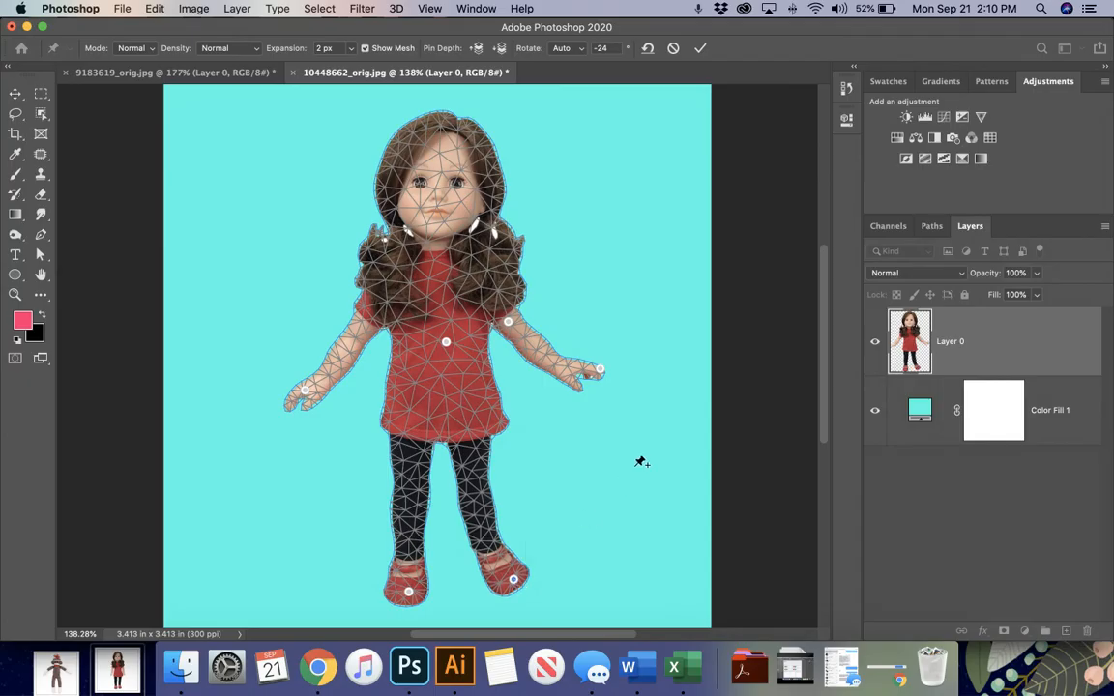
pyautogui.click(700, 47)
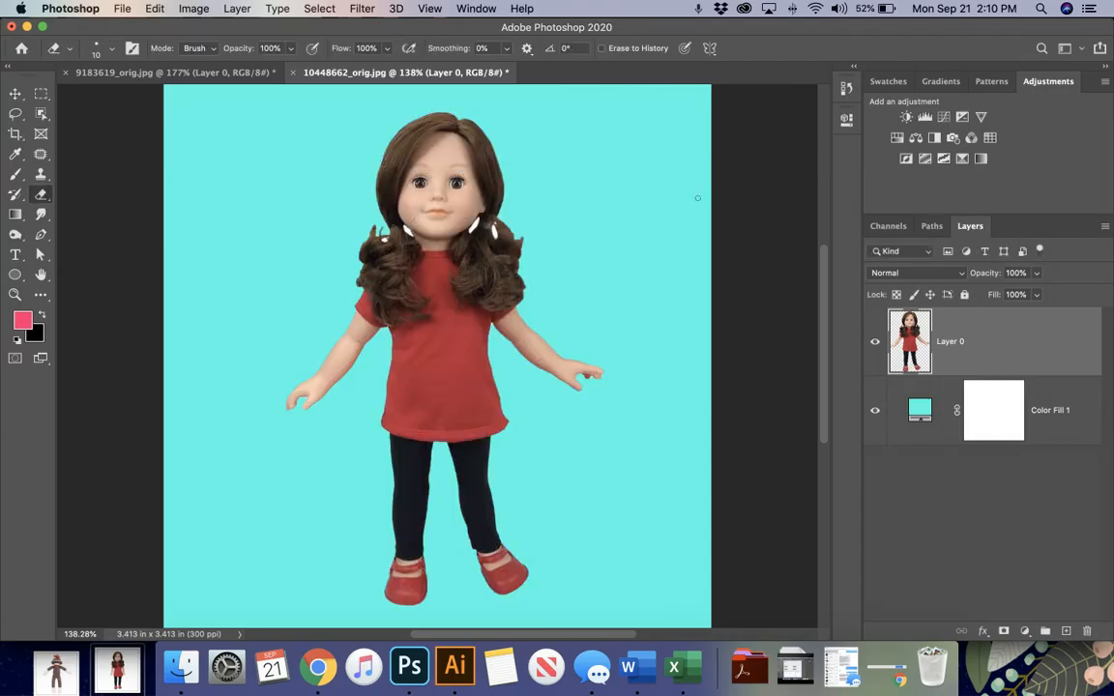
# Step: Revert the doll document in its history to the Layer Order state, before the erasing and the warp
pyautogui.click(846, 88)
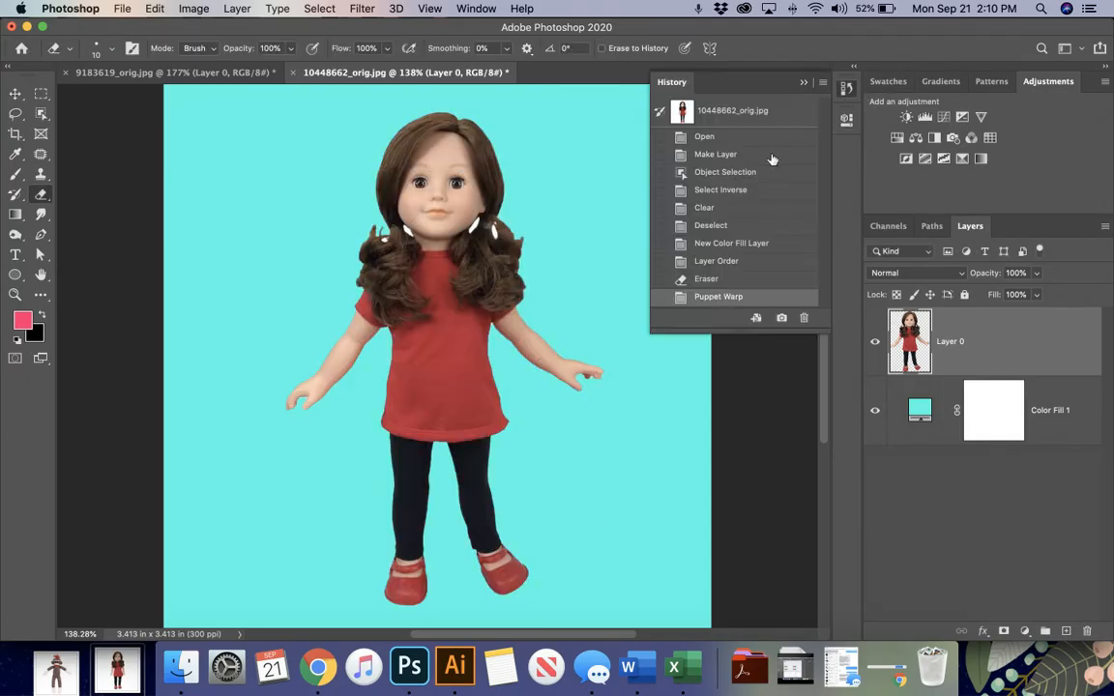
pyautogui.click(716, 225)
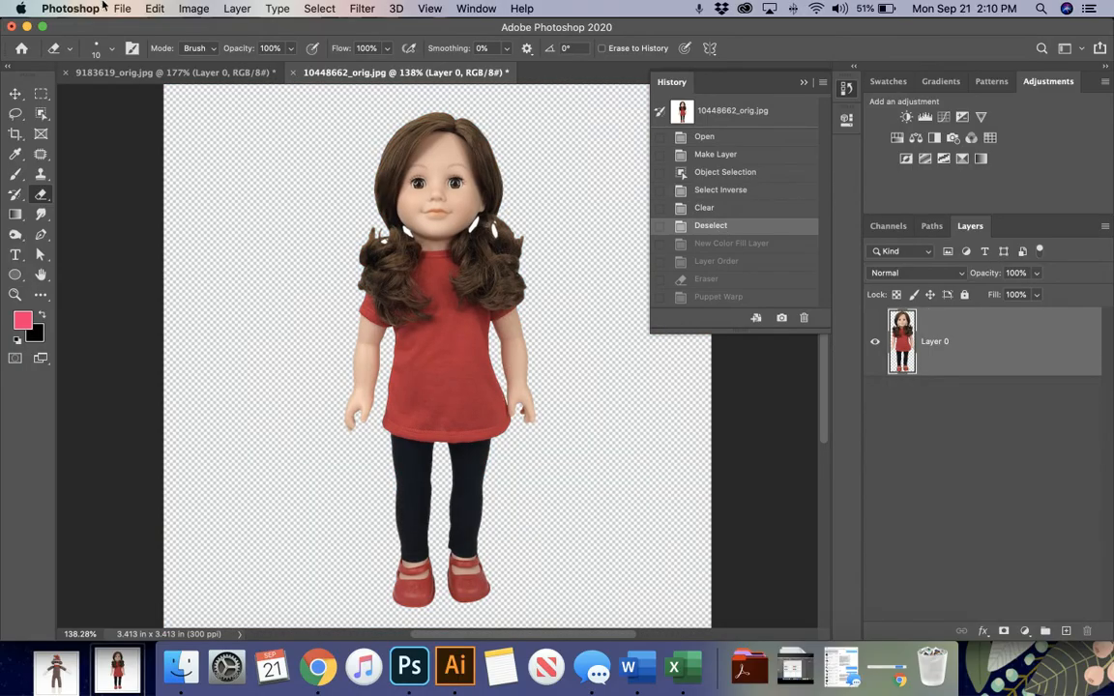
pyautogui.click(155, 7)
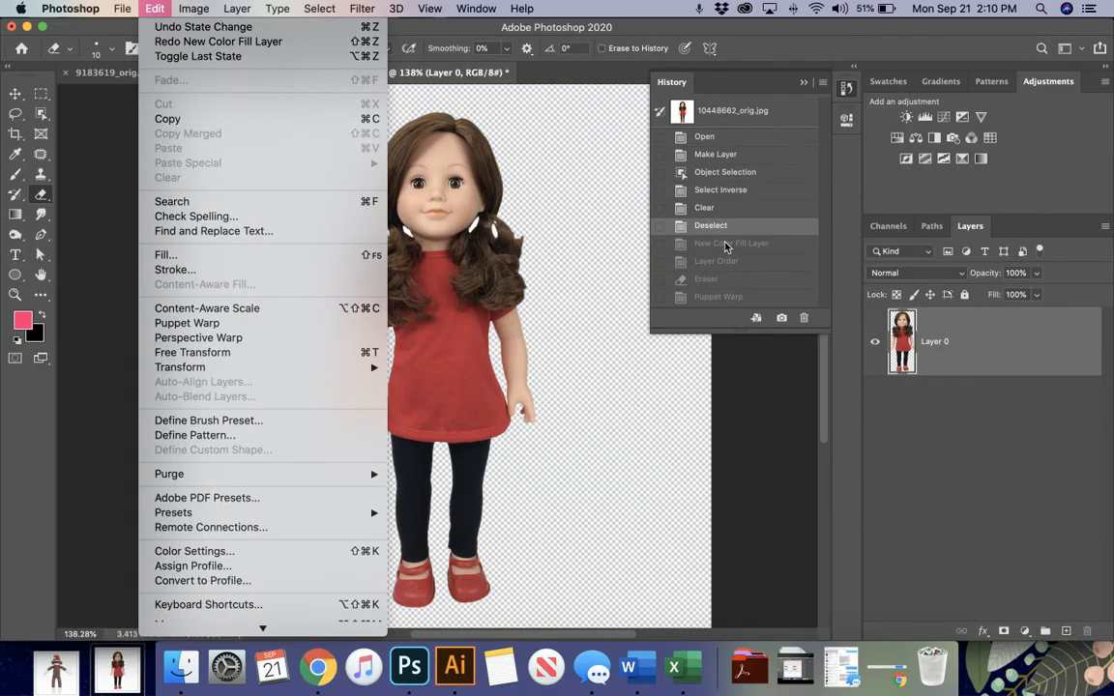
pyautogui.click(725, 246)
pyautogui.click(717, 262)
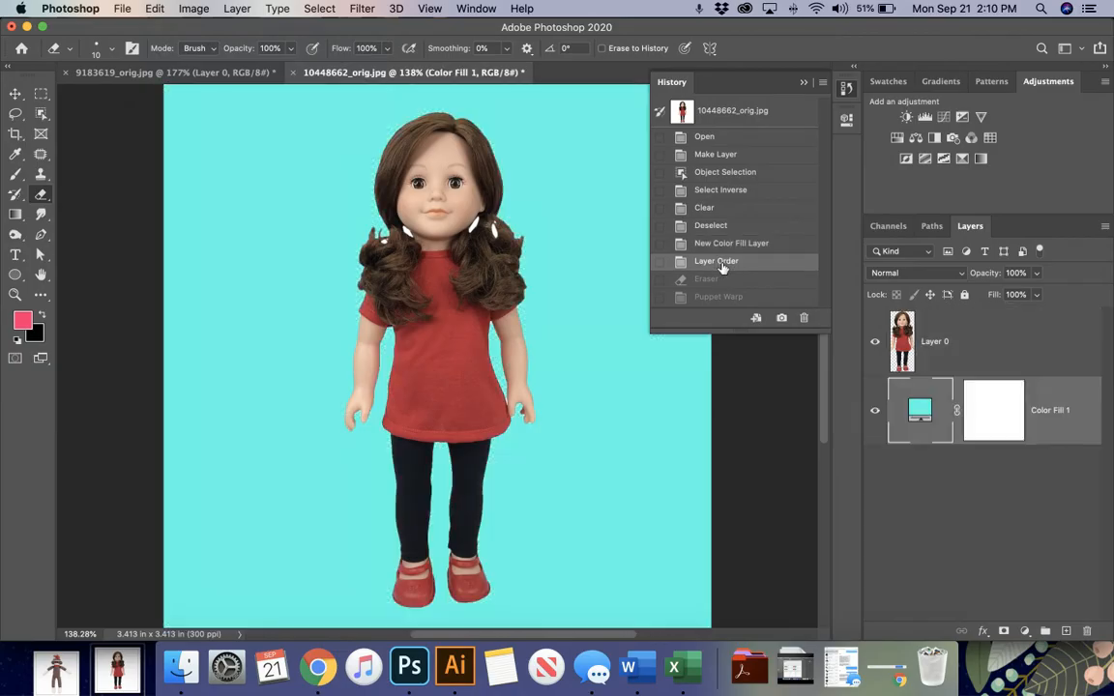
pyautogui.click(192, 8)
pyautogui.moveTo(155, 7)
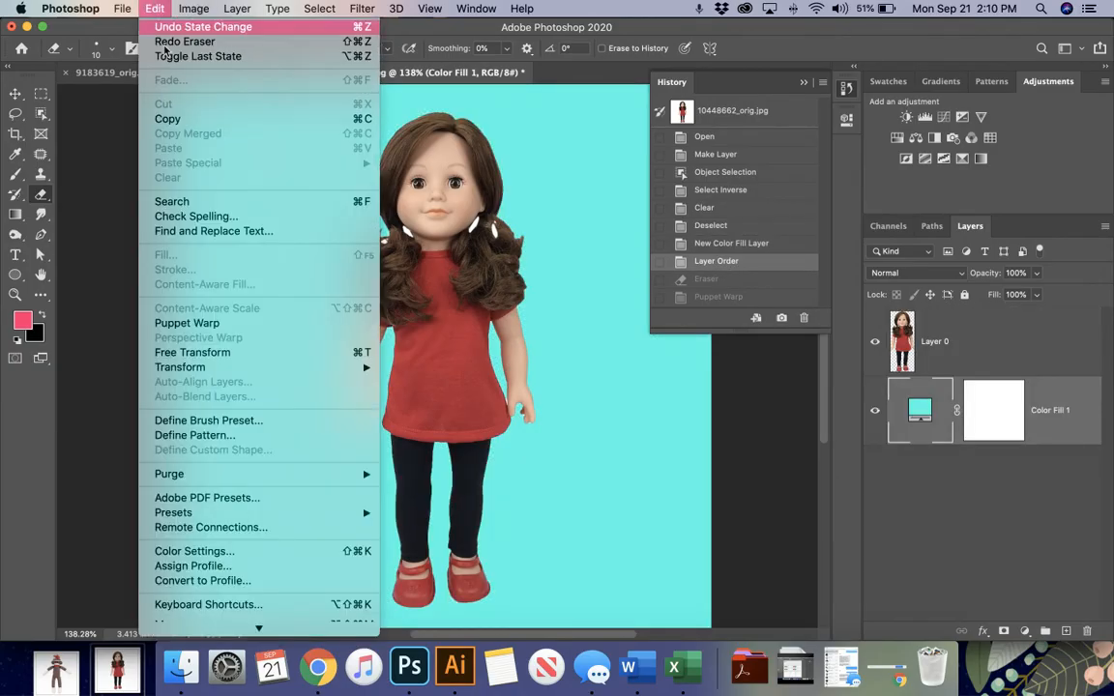
pyautogui.click(211, 323)
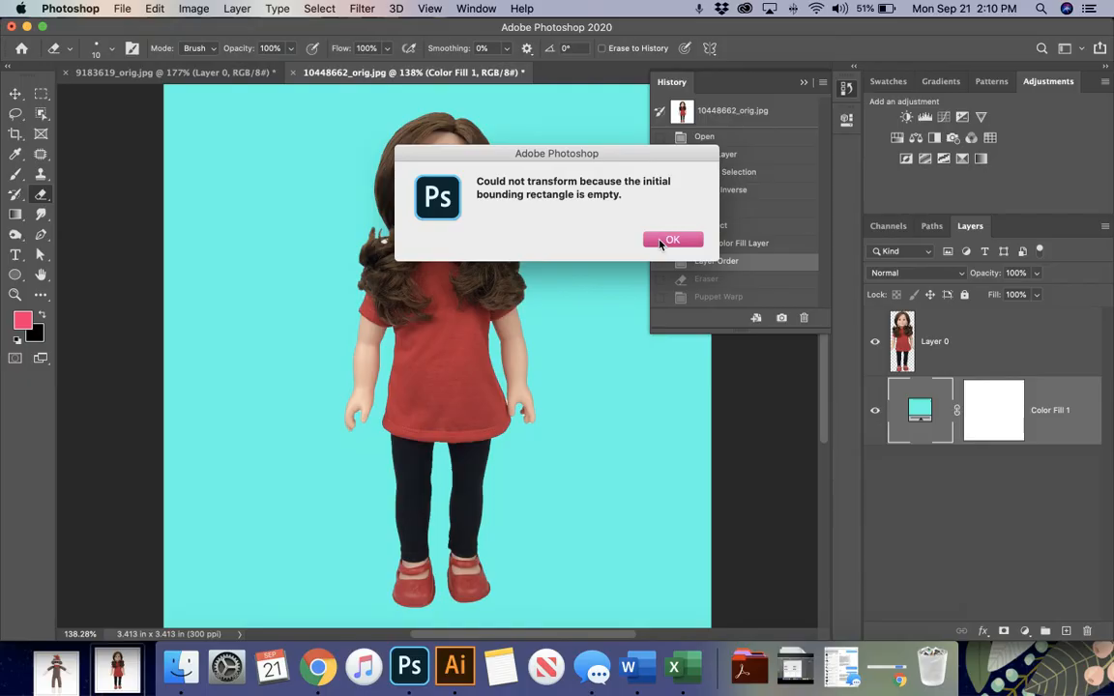
pyautogui.click(660, 241)
# Step: Start Puppet Warp on the doll's Layer 0 and pin the hand on the image's right side, the torso and both feet
pyautogui.click(936, 324)
pyautogui.click(155, 8)
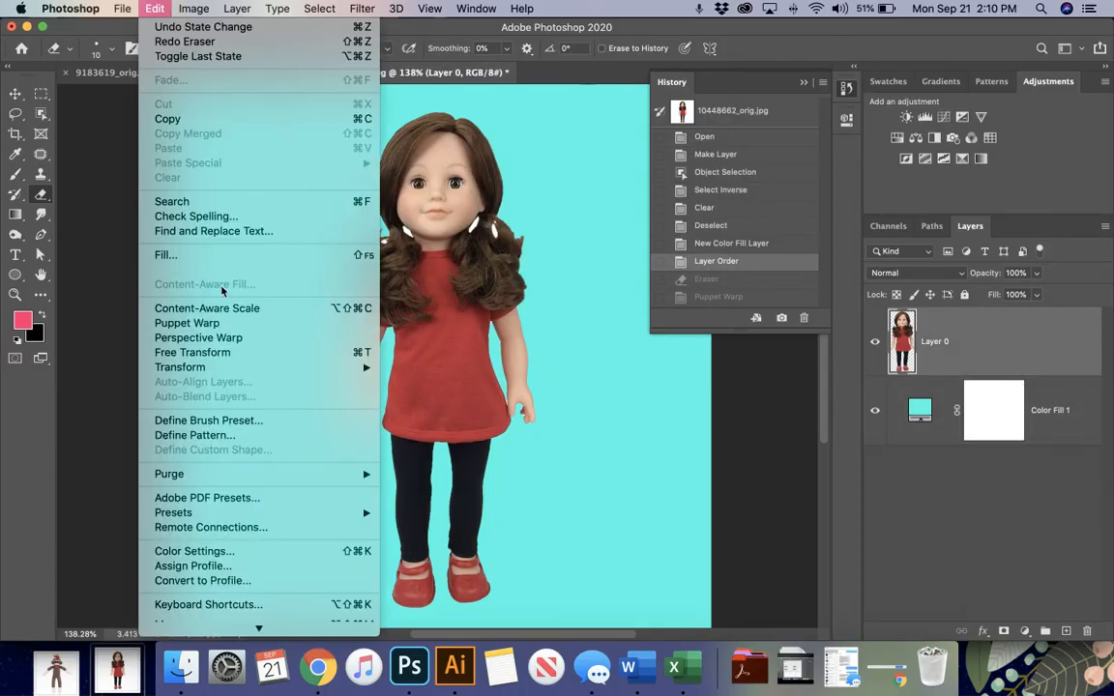
pyautogui.click(213, 308)
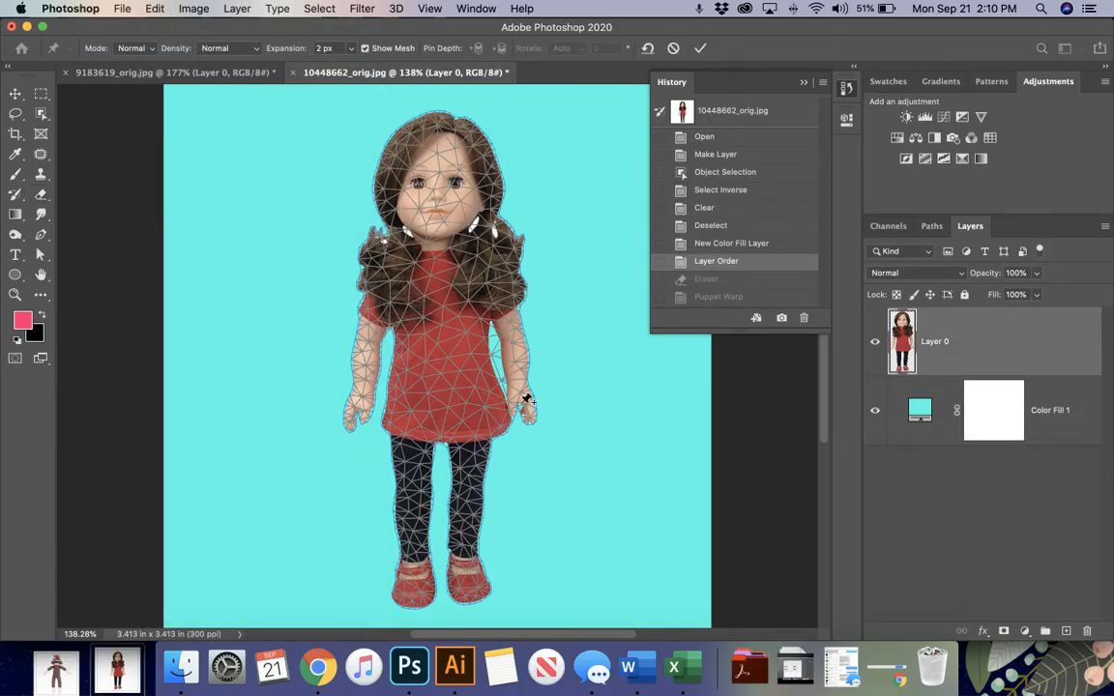
pyautogui.click(522, 398)
pyautogui.click(435, 350)
pyautogui.click(471, 597)
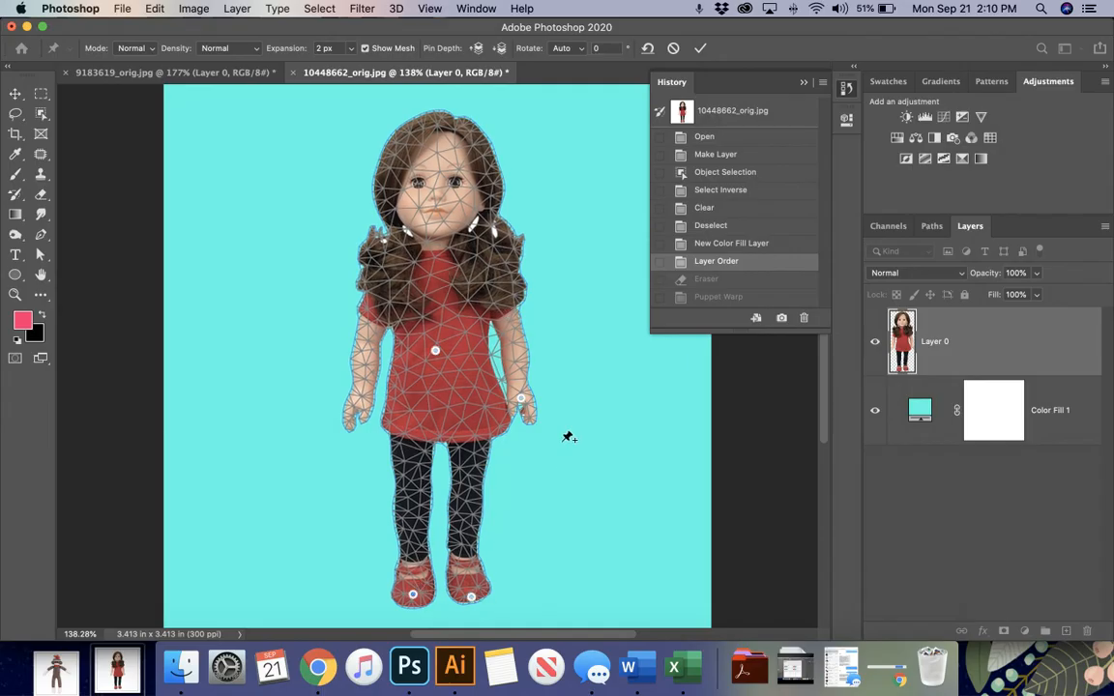
# Step: Nudge the right-side hand slightly inward and add pins at both ends of the shirt's hem and on the right-side shoulder
pyautogui.moveTo(521, 399)
pyautogui.mouseDown()
pyautogui.moveTo(552, 373)
pyautogui.moveTo(650, 363)
pyautogui.moveTo(638, 365)
pyautogui.moveTo(701, 343)
pyautogui.moveTo(487, 452)
pyautogui.moveTo(498, 402)
pyautogui.moveTo(512, 394)
pyautogui.mouseUp()
pyautogui.click(409, 435)
pyautogui.click(473, 431)
pyautogui.click(502, 316)
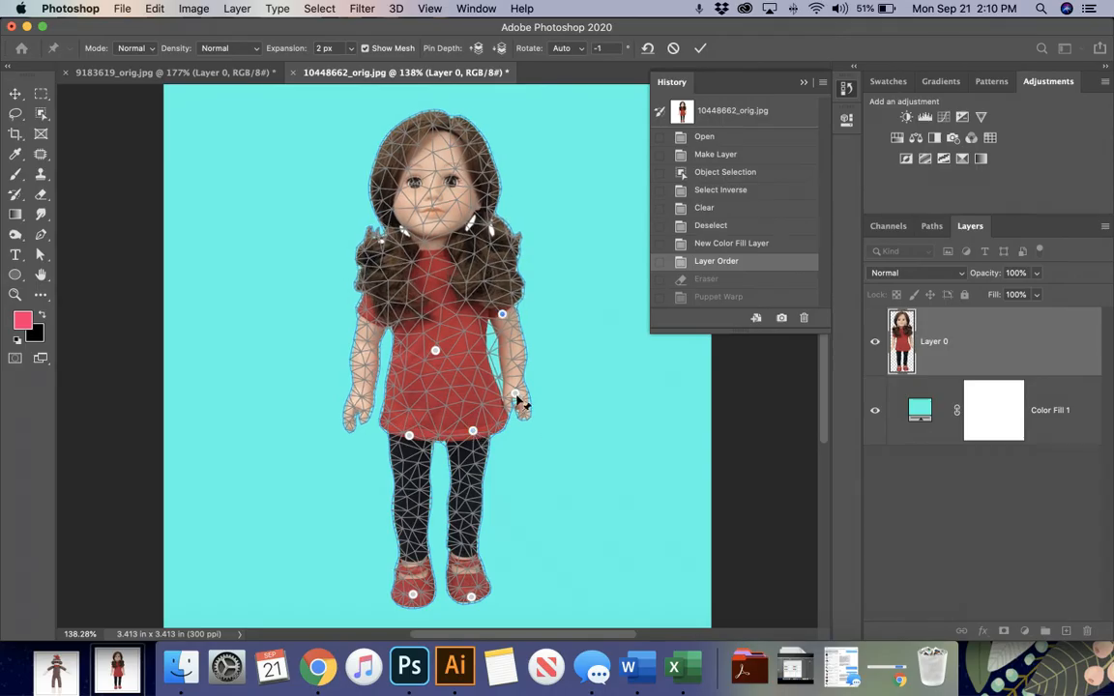
# Step: Pull the doll's right-side hand far outward with the shirt still attached, apply the Puppet Warp, and undo it
pyautogui.moveTo(523, 397); pyautogui.dragTo(687, 385)
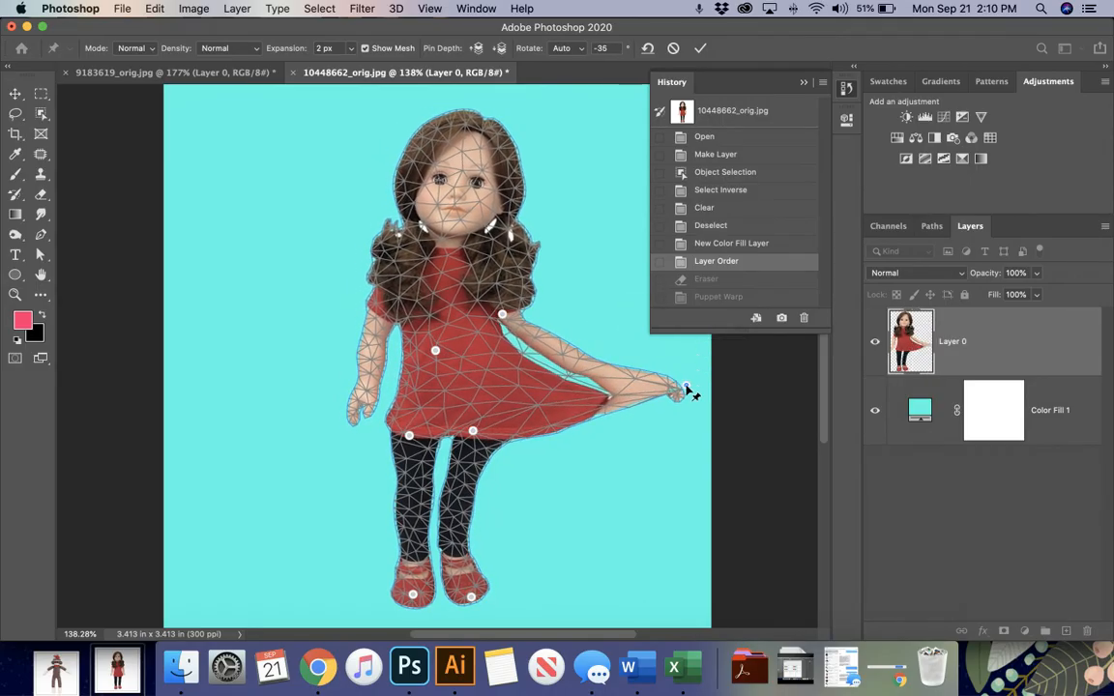
pyautogui.click(701, 47)
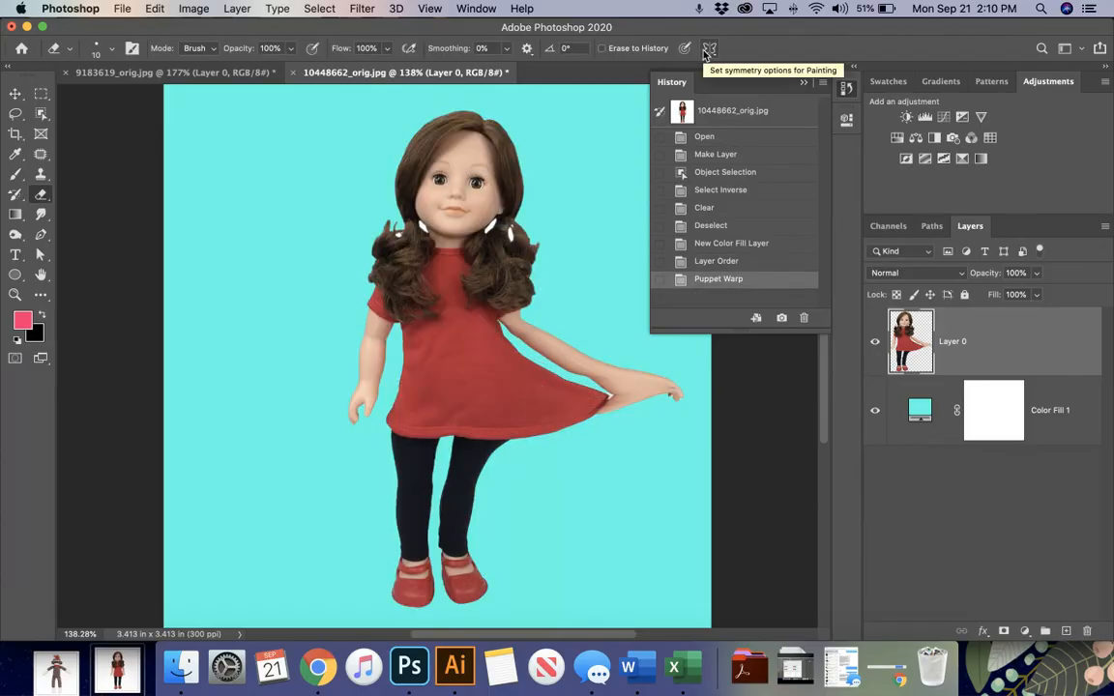
pyautogui.press('super+z')
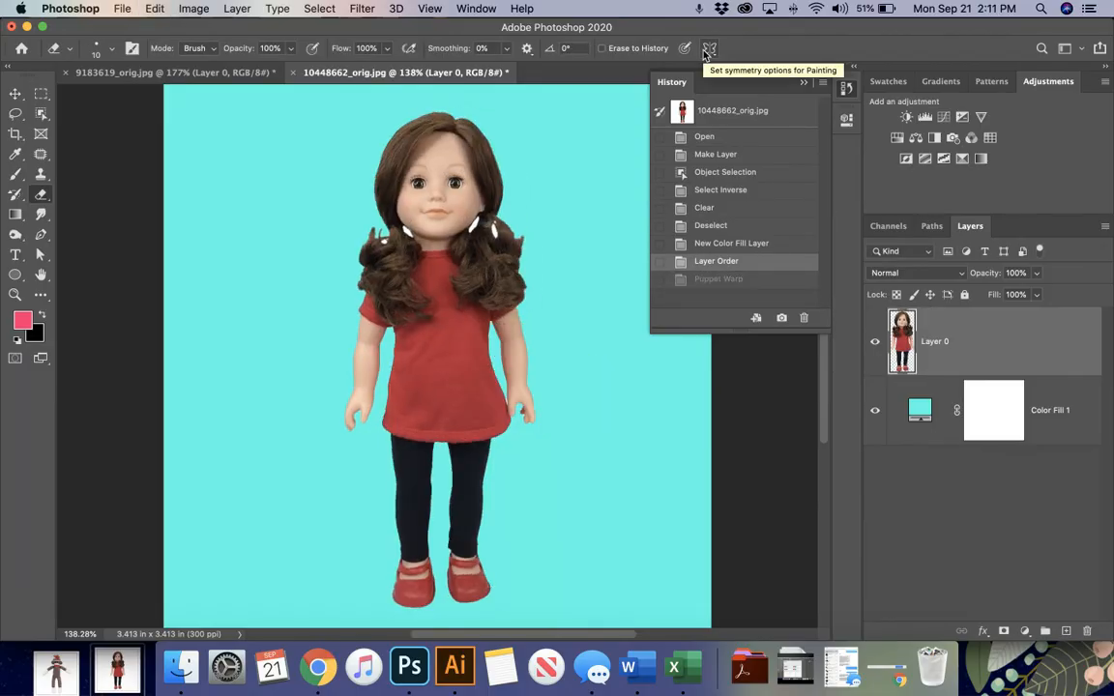
# Step: View the sock monkey document briefly, return to the doll document, and collapse the history list
pyautogui.click(166, 76)
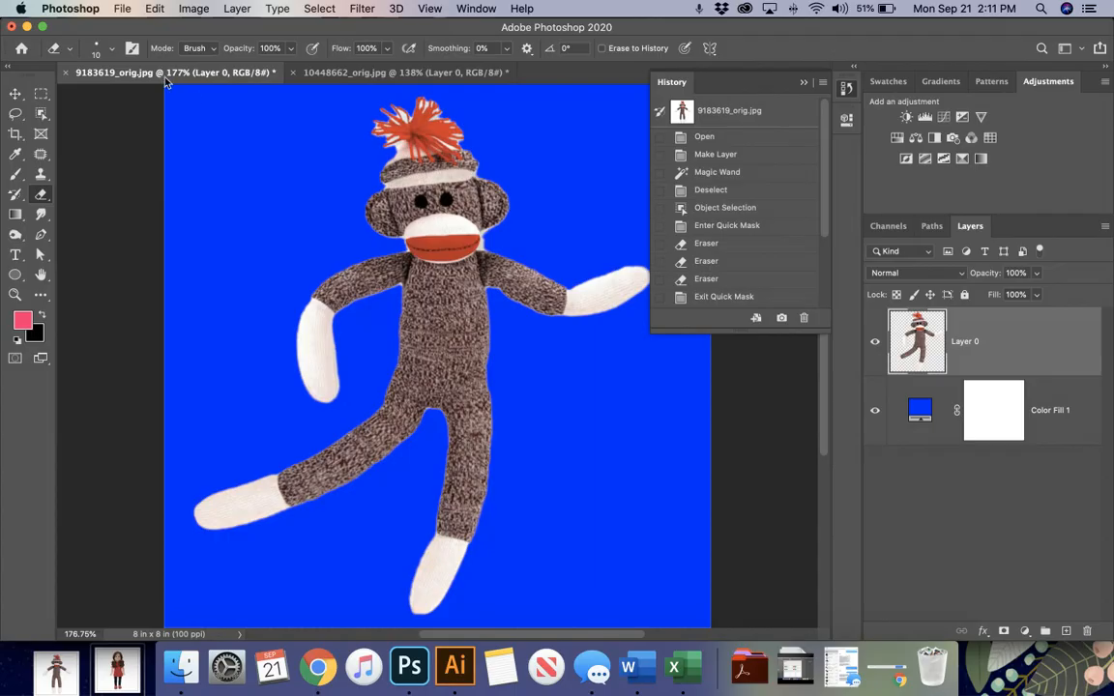
pyautogui.click(368, 74)
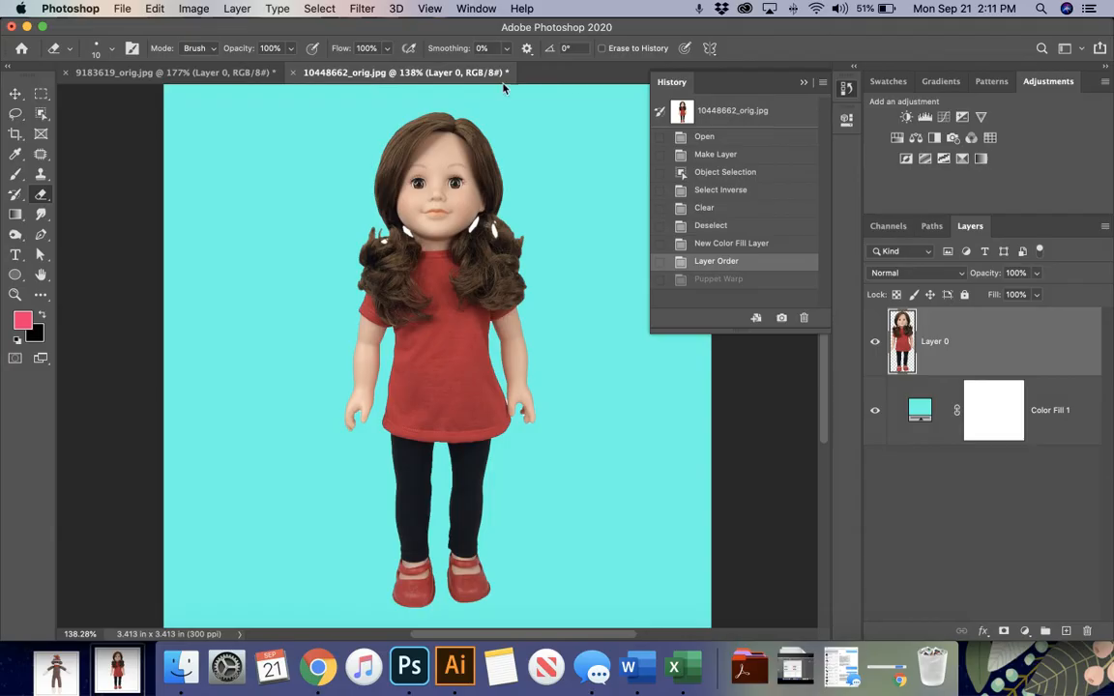
pyautogui.click(802, 82)
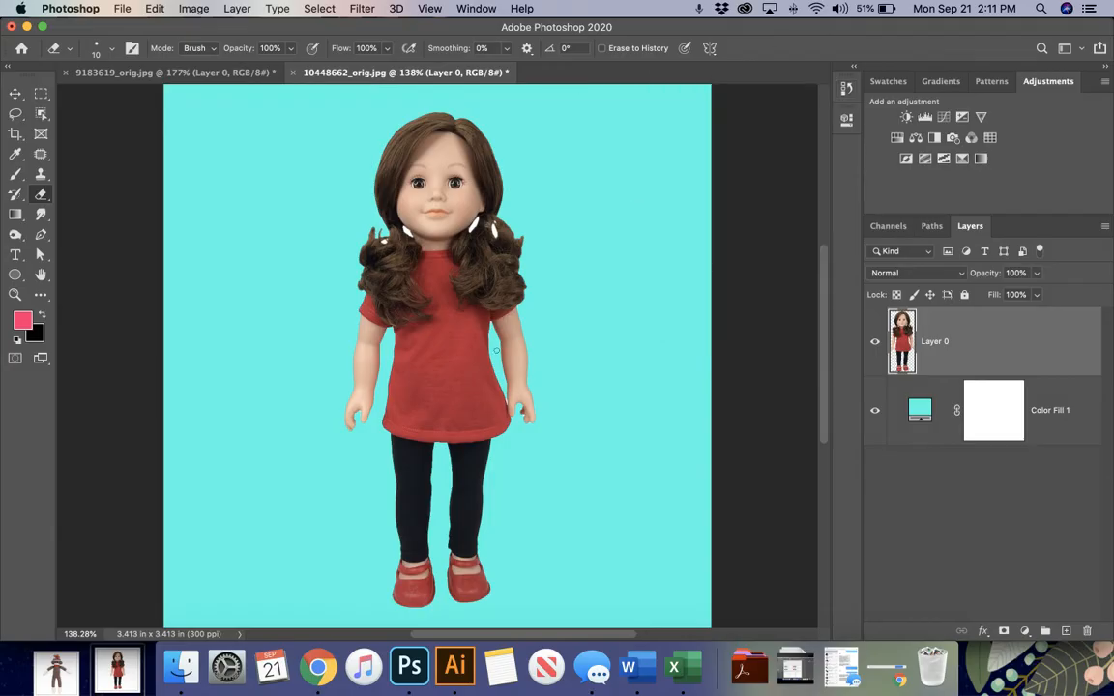